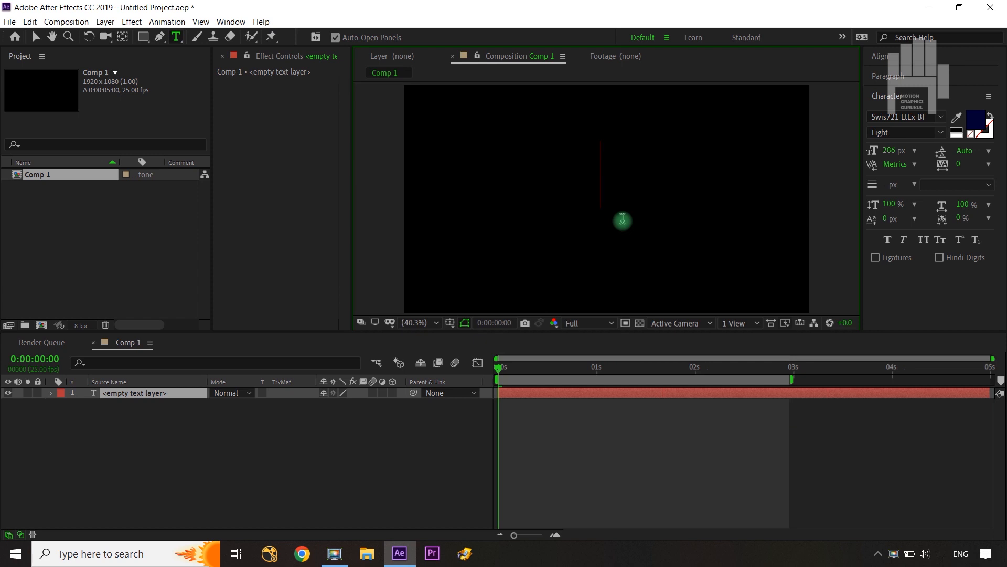
# Enter "book" as the text of the new text layer and make its fill white
pyautogui.write('book')
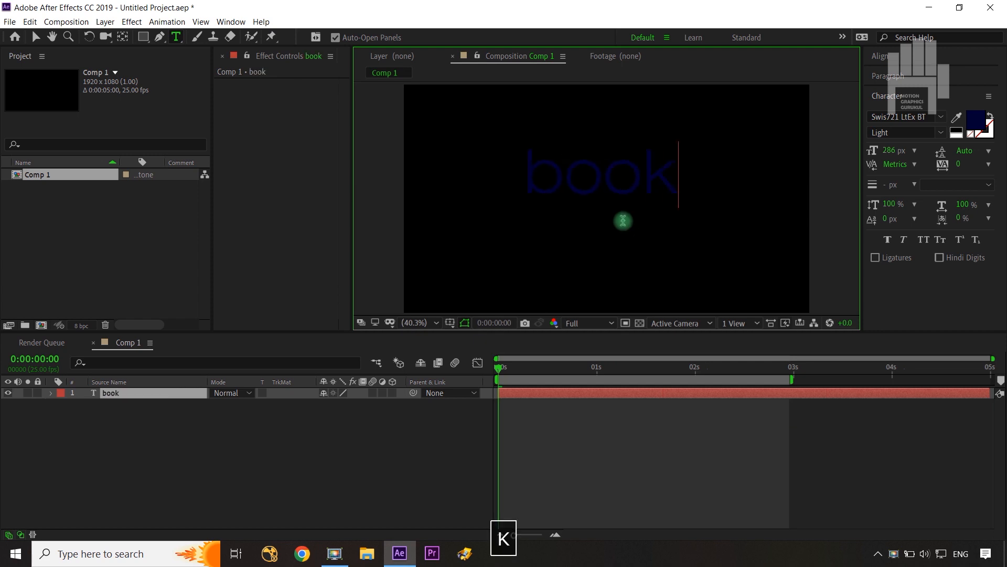
pyautogui.click(305, 447)
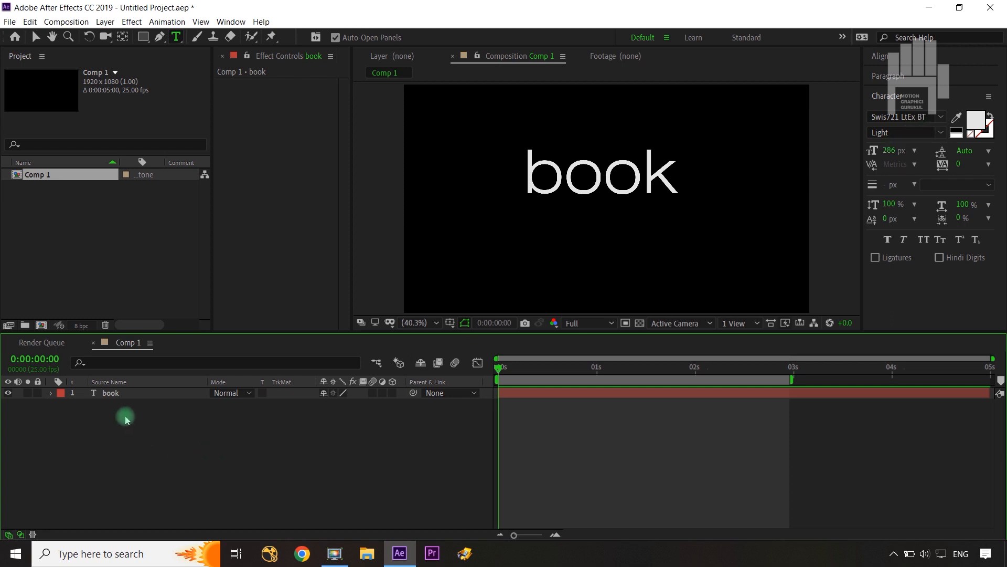
pyautogui.click(130, 393)
pyautogui.press('v')
pyautogui.click(251, 489)
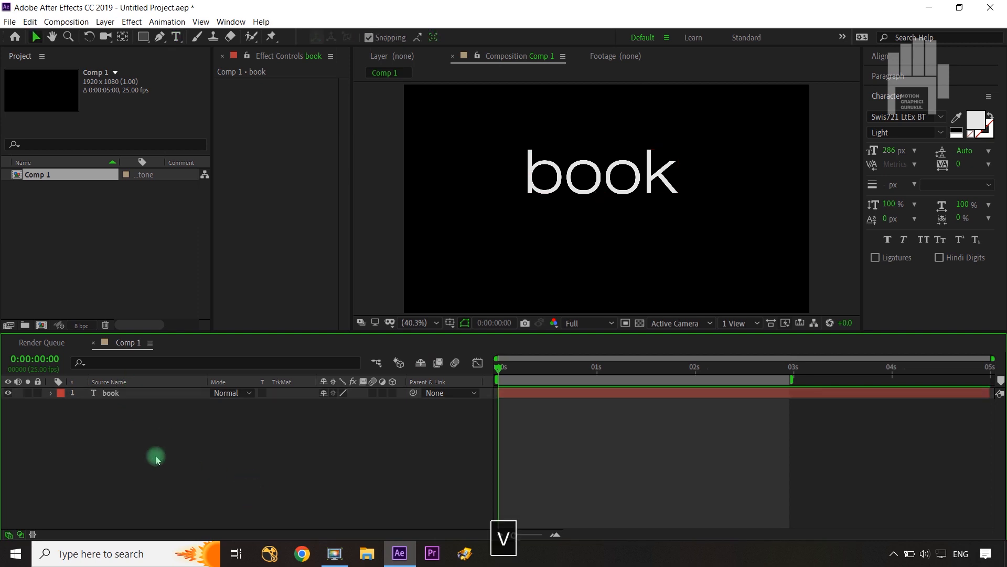
# Centre the anchor point of the "book" layer and align the layer horizontally and vertically to the centre of the composition
pyautogui.click(128, 393)
pyautogui.click(122, 38)
pyautogui.hotkey('ctrl', 'alt', 'Home')
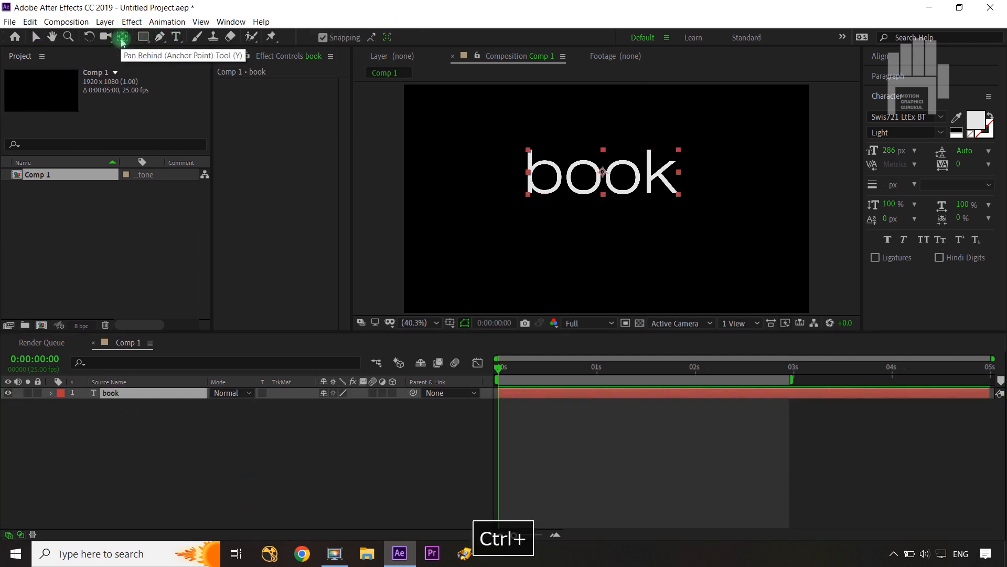
pyautogui.click(882, 56)
pyautogui.click(899, 89)
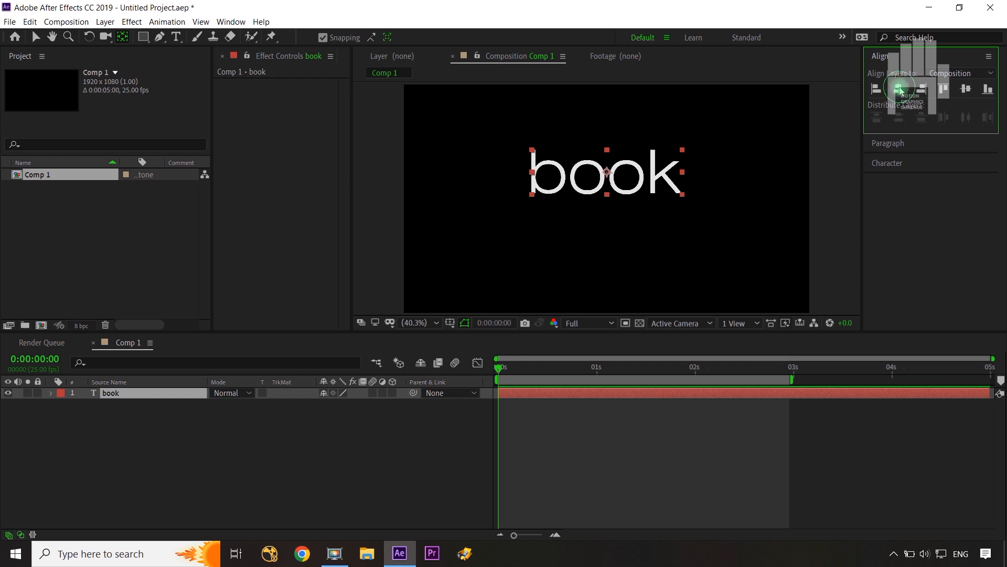
pyautogui.click(966, 89)
pyautogui.click(503, 413)
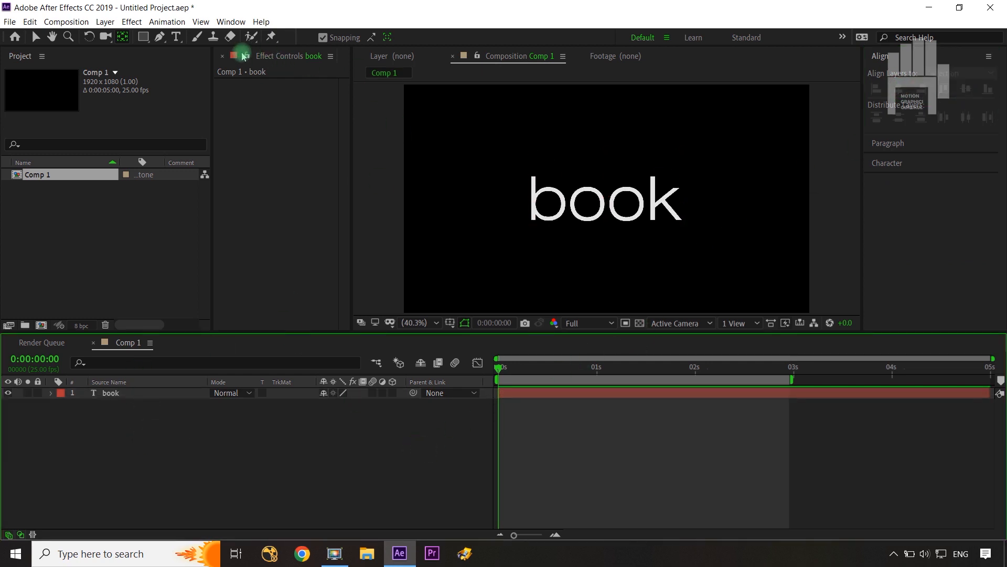
# Add a separate text layer with the letter "E" to the upper left of the word "book"
pyautogui.click(176, 36)
pyautogui.click(461, 194)
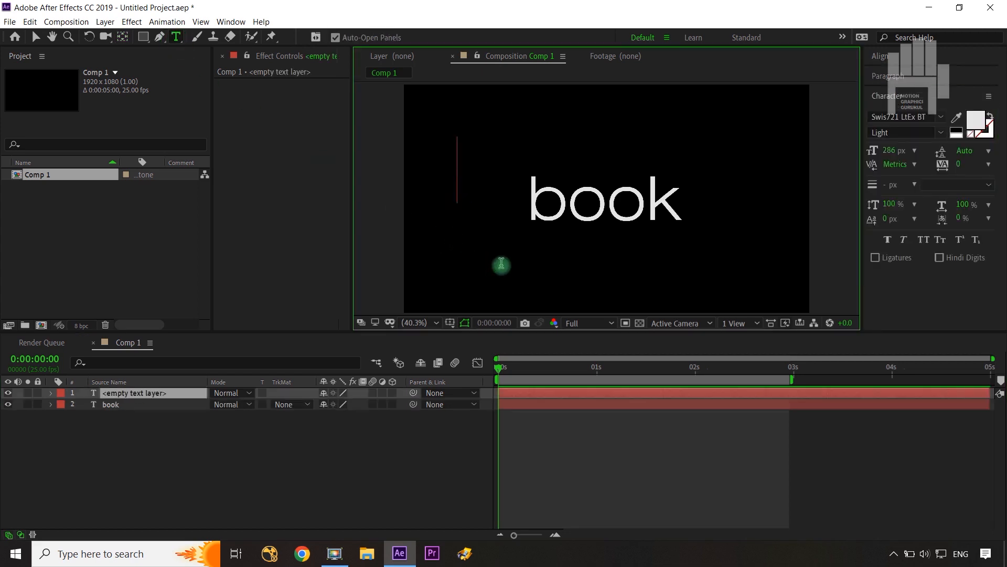
pyautogui.write('E')
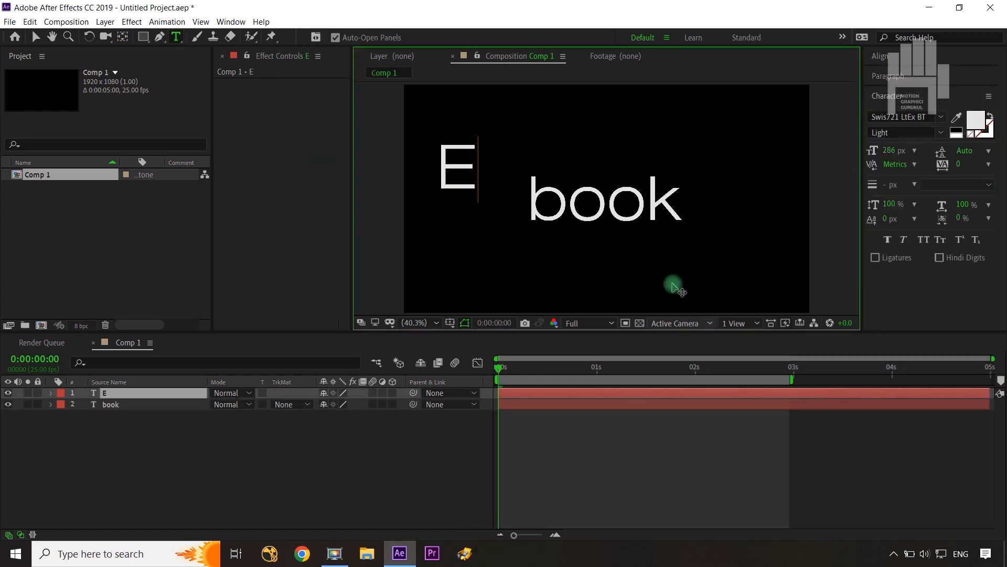
pyautogui.click(265, 466)
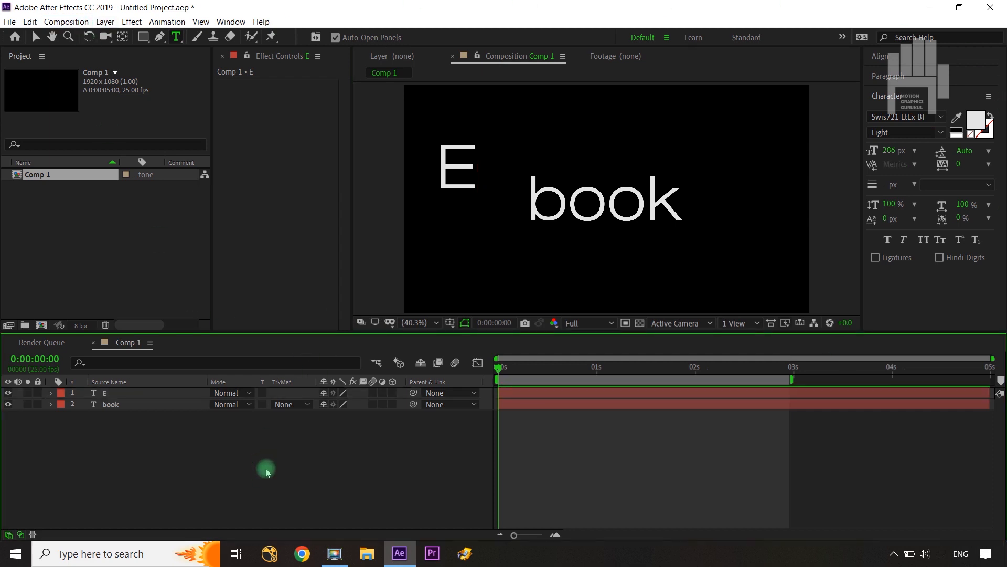
# Create shapes from the "E" text layer and delete the original "E" text layer
pyautogui.click(140, 398)
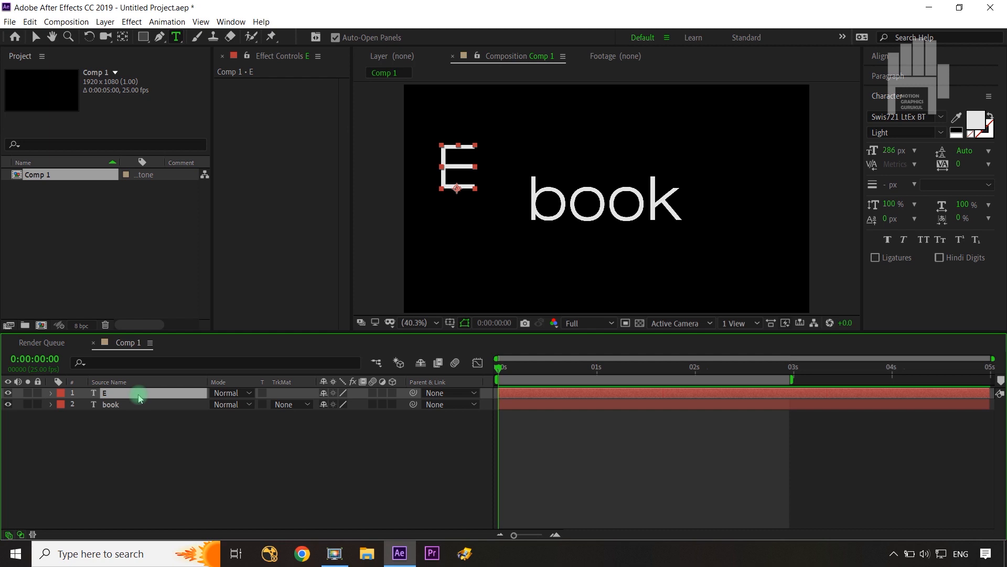
pyautogui.rightClick(141, 398)
pyautogui.moveTo(225, 315)
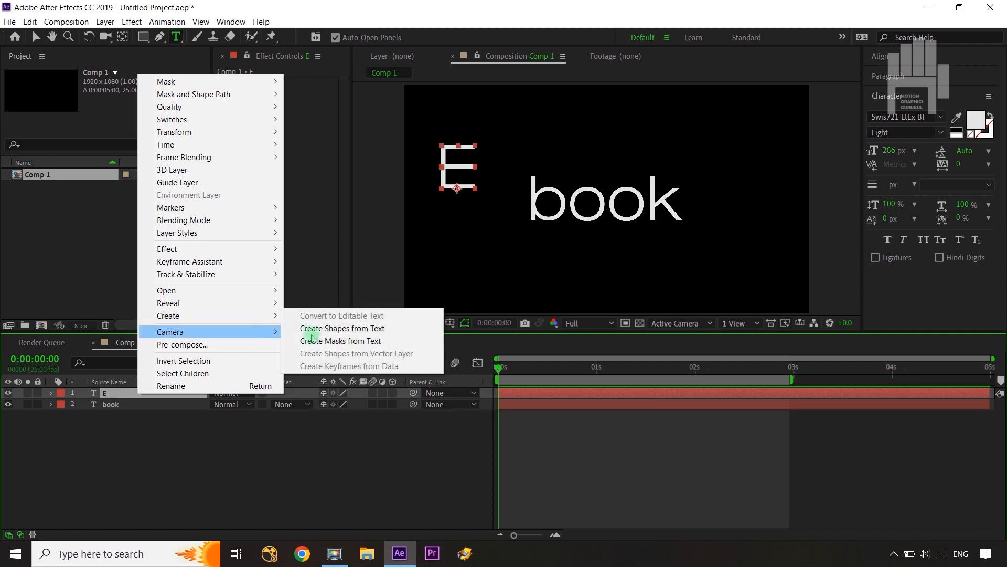
pyautogui.click(351, 329)
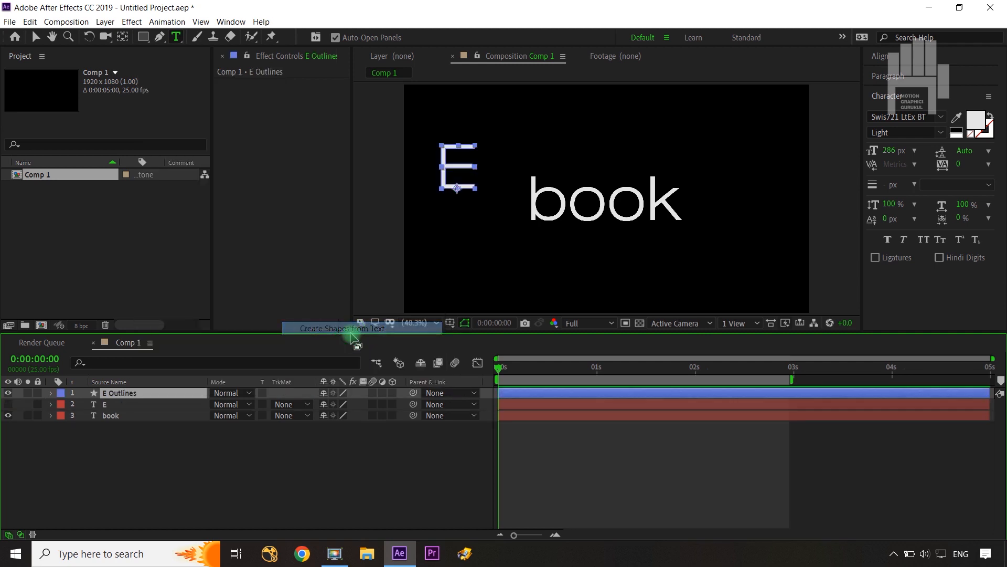
pyautogui.click(124, 408)
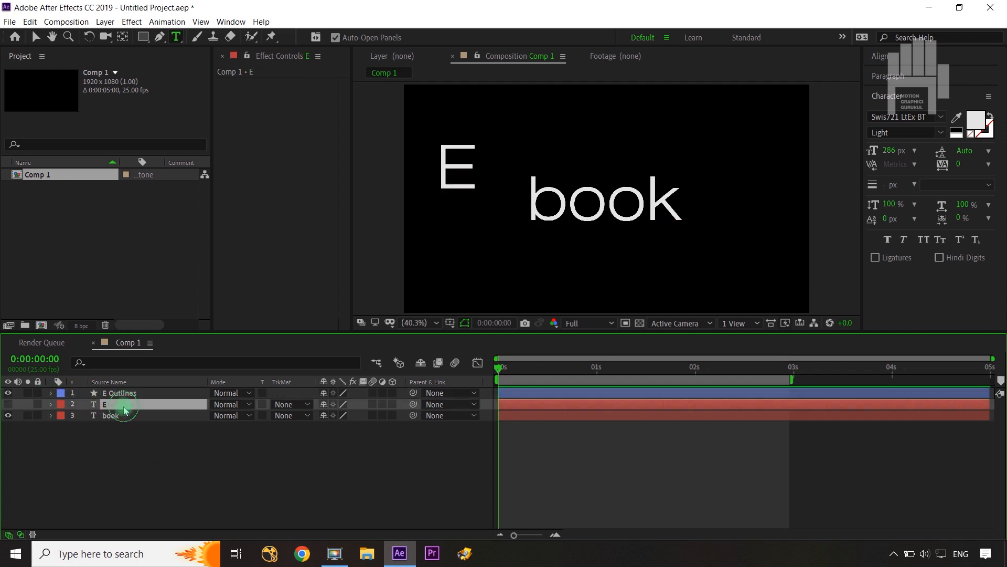
pyautogui.press('Delete')
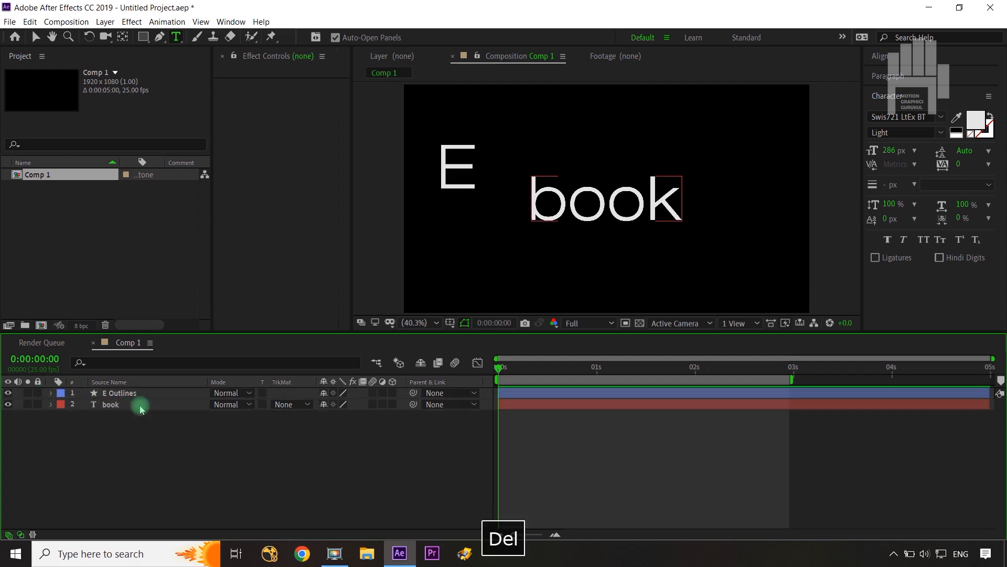
# Edit the path of E Outlines, moving the end points of its three arms to the right to widen the letter
pyautogui.click(128, 394)
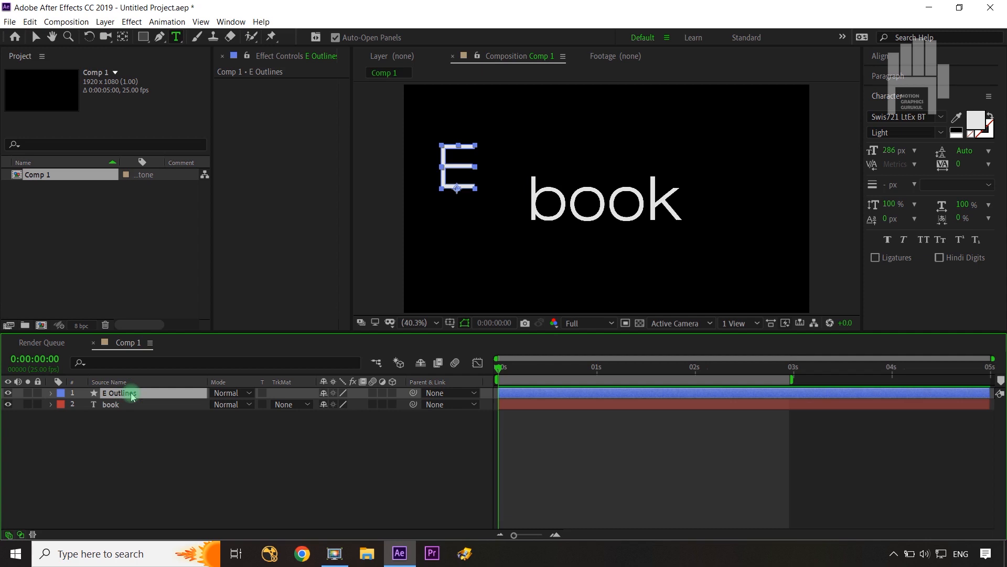
pyautogui.click(51, 393)
pyautogui.click(63, 405)
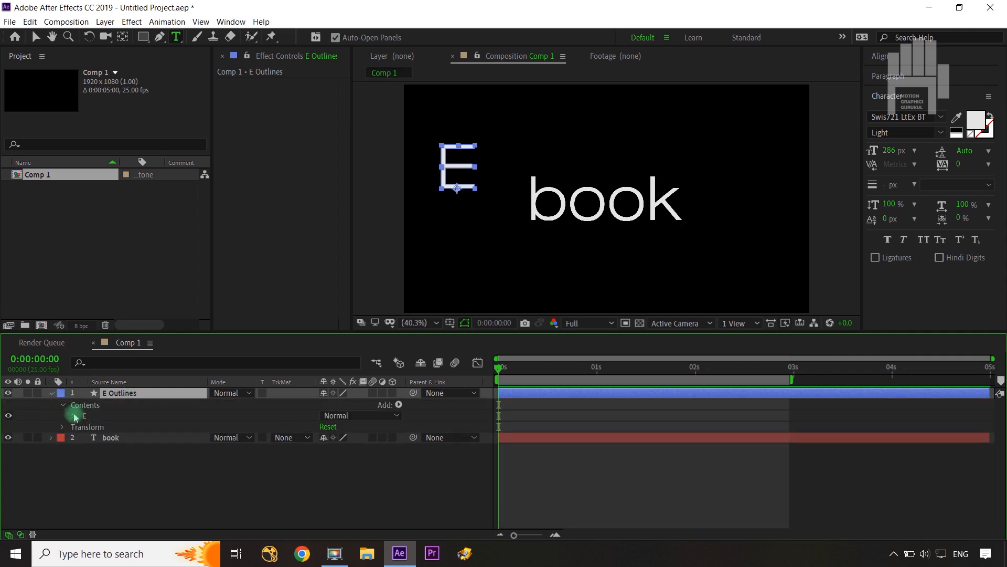
pyautogui.click(74, 415)
pyautogui.click(99, 427)
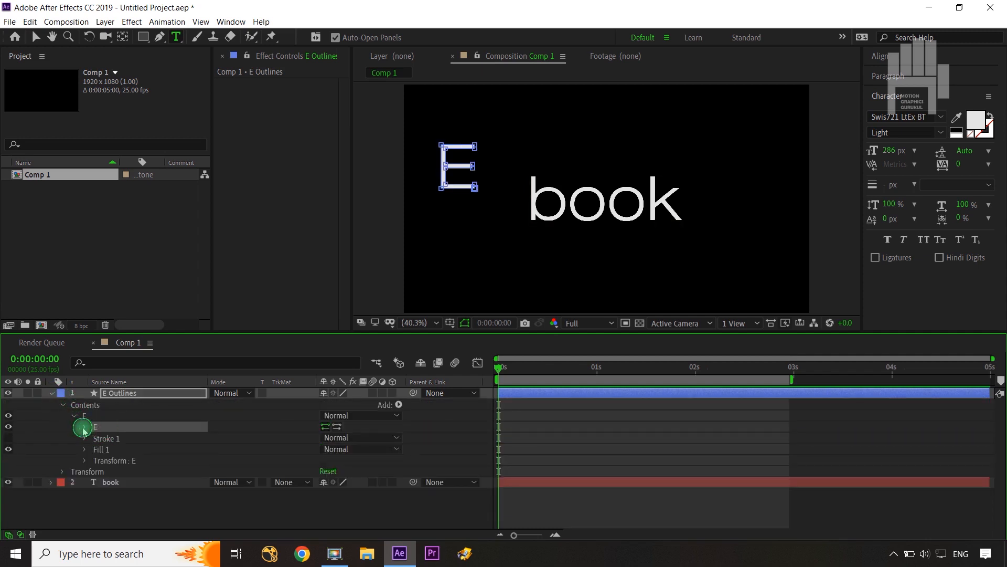
pyautogui.click(85, 427)
pyautogui.click(123, 438)
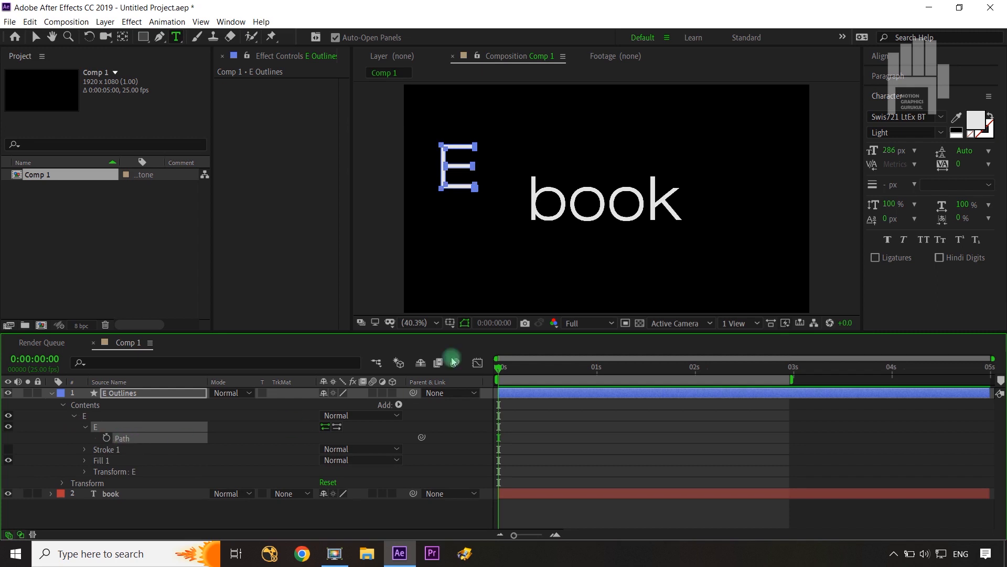
pyautogui.press('v')
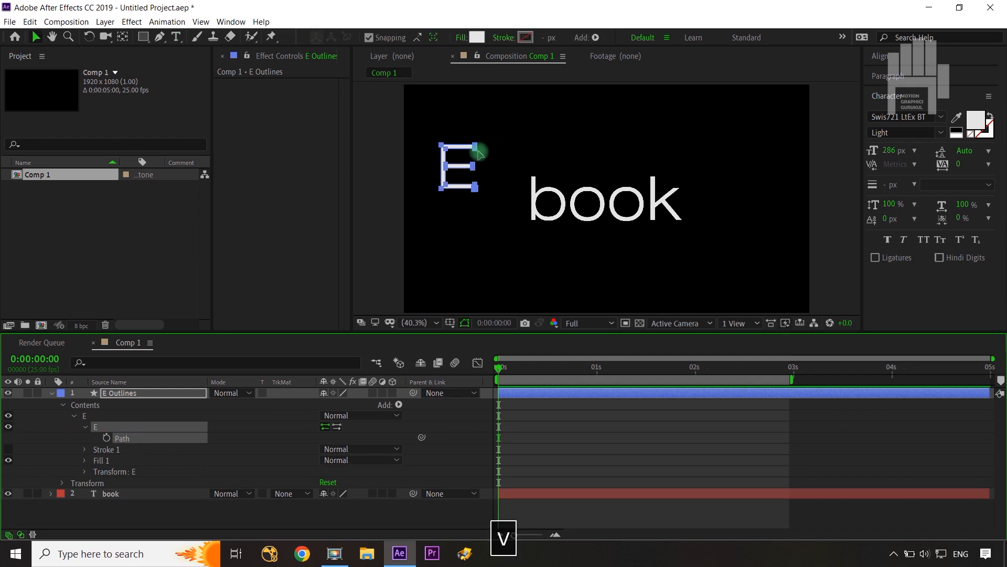
pyautogui.moveTo(466, 133); pyautogui.dragTo(498, 192)
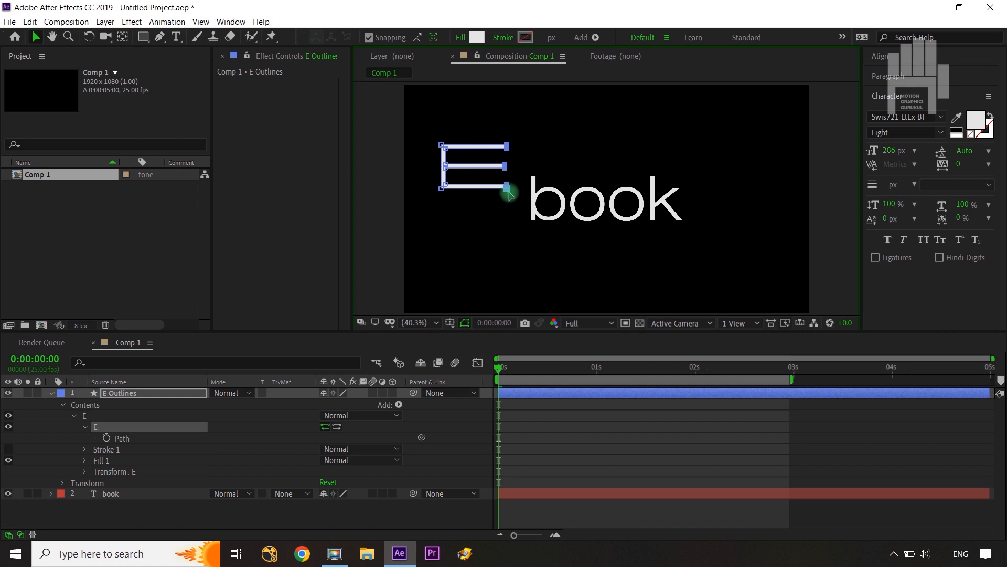
pyautogui.click(462, 421)
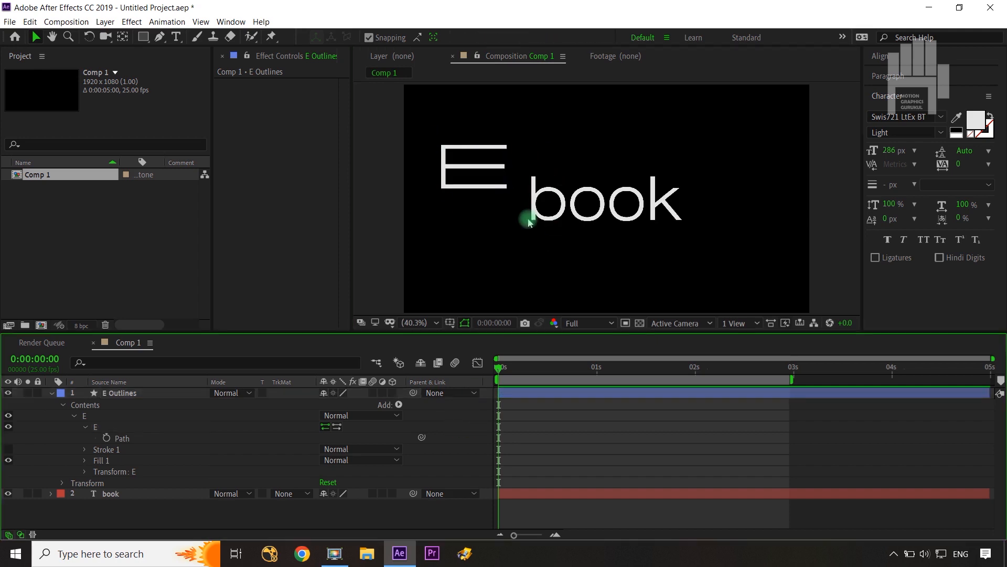
# Centre the anchor point of E Outlines and align the layer to the composition's vertical centre
pyautogui.click(152, 393)
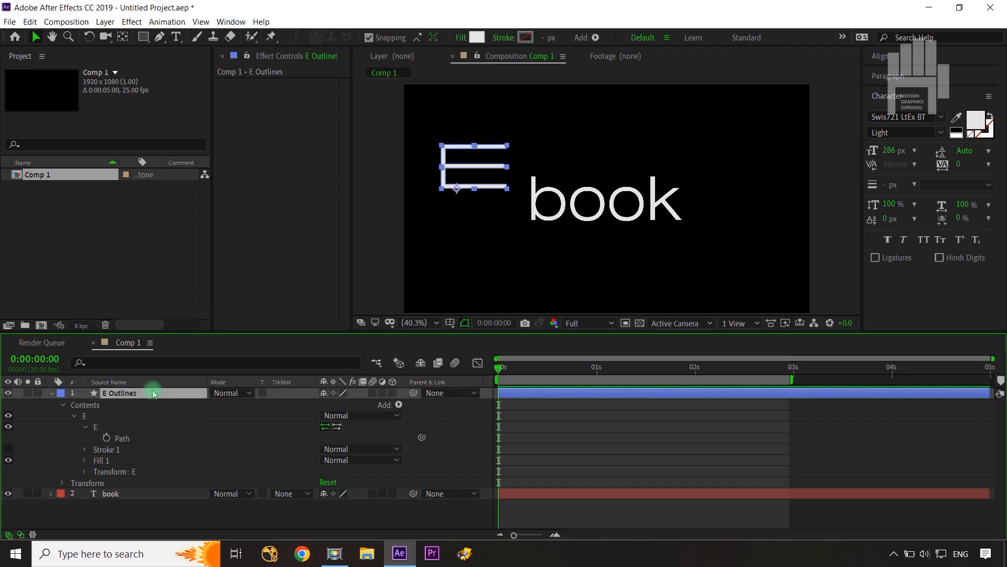
pyautogui.click(119, 37)
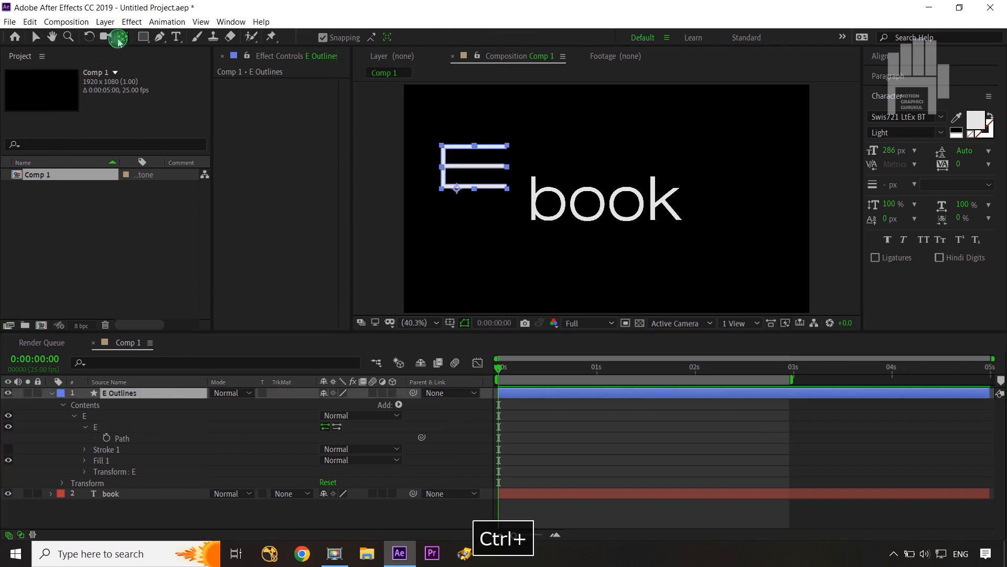
pyautogui.hotkey('ctrl', 'alt', 'Home')
pyautogui.click(880, 56)
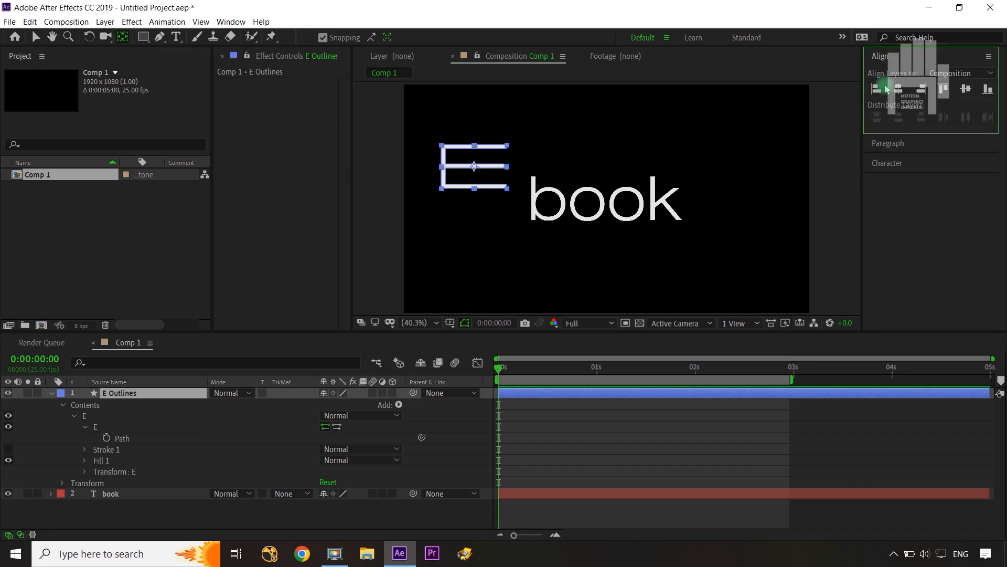
pyautogui.click(966, 88)
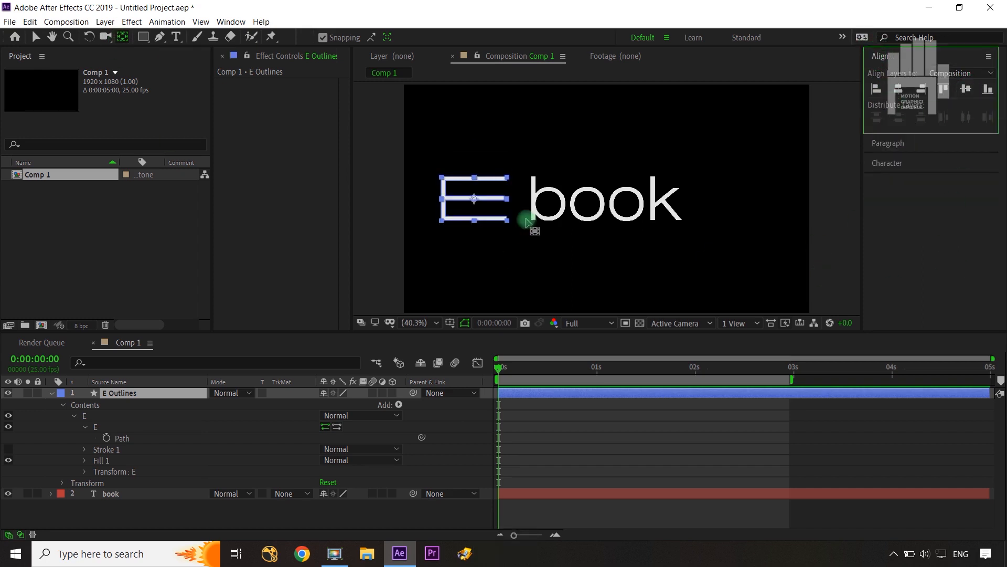
# Move E Outlines horizontally to an X position of 417.9 so it sits directly in front of "book"
pyautogui.click(183, 393)
pyautogui.press('p')
pyautogui.moveTo(327, 407); pyautogui.dragTo(380, 405)
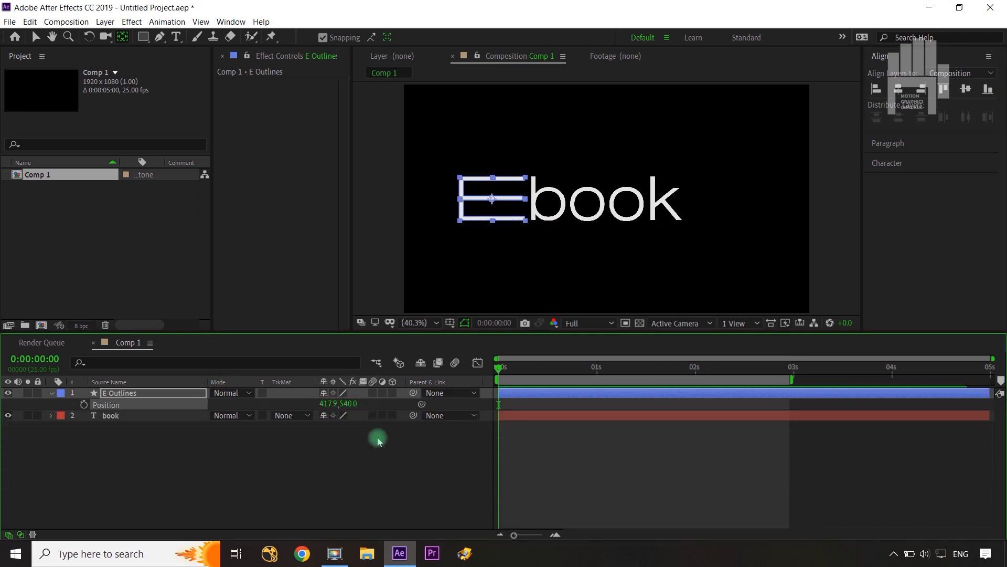
pyautogui.click(379, 440)
pyautogui.click(114, 395)
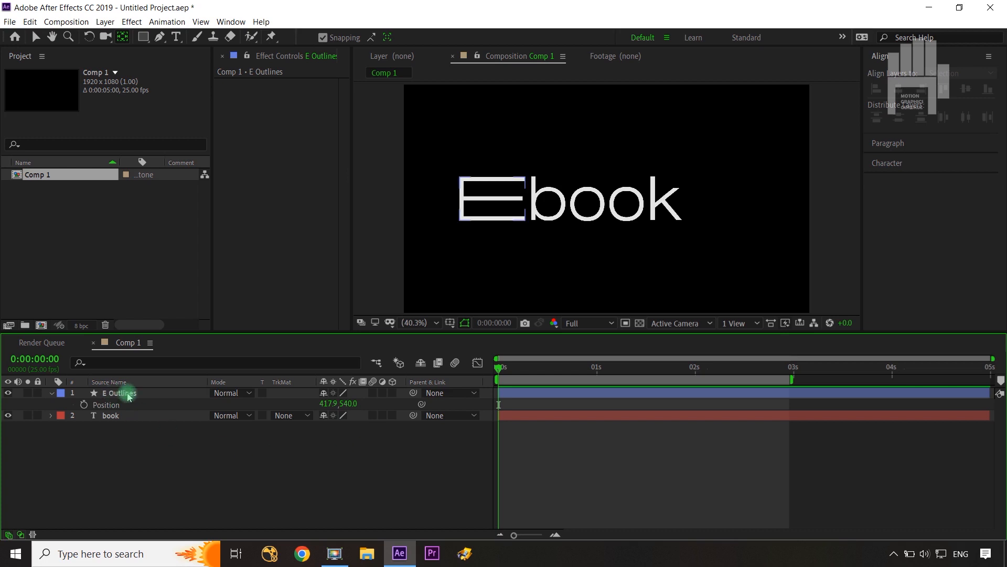
# Show the Title/Action Safe overlay in the composition view
pyautogui.click(450, 323)
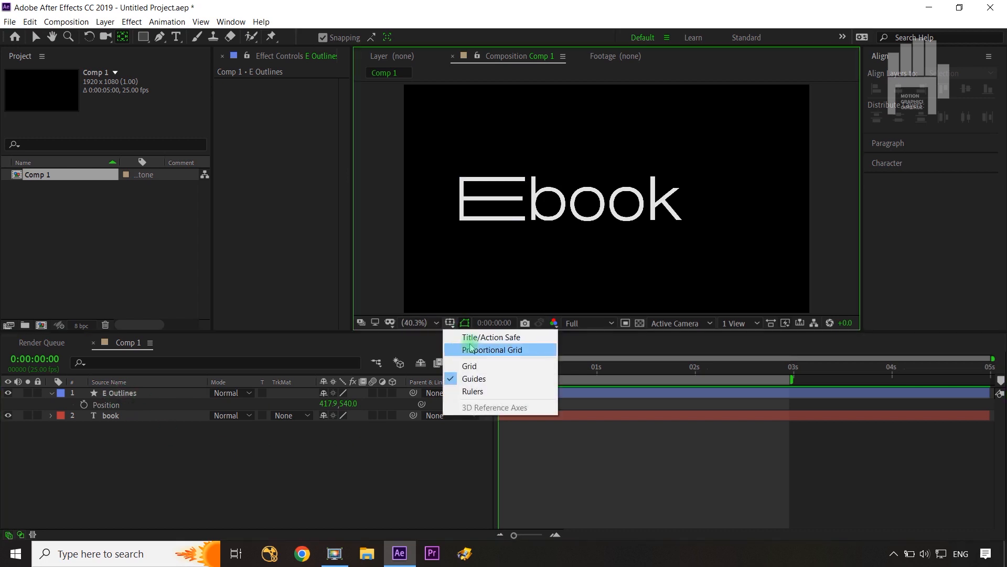
pyautogui.click(471, 337)
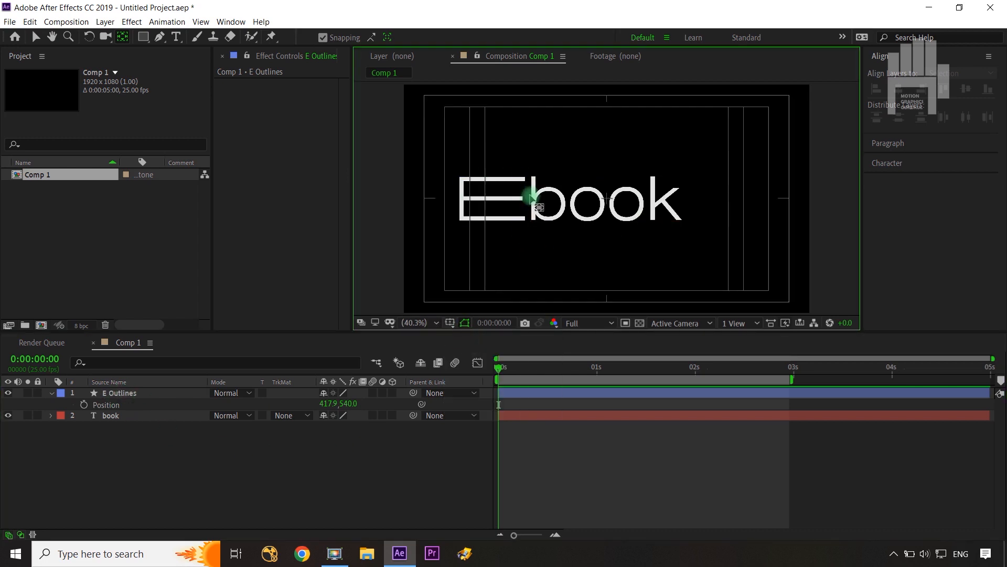
pyautogui.click(507, 206)
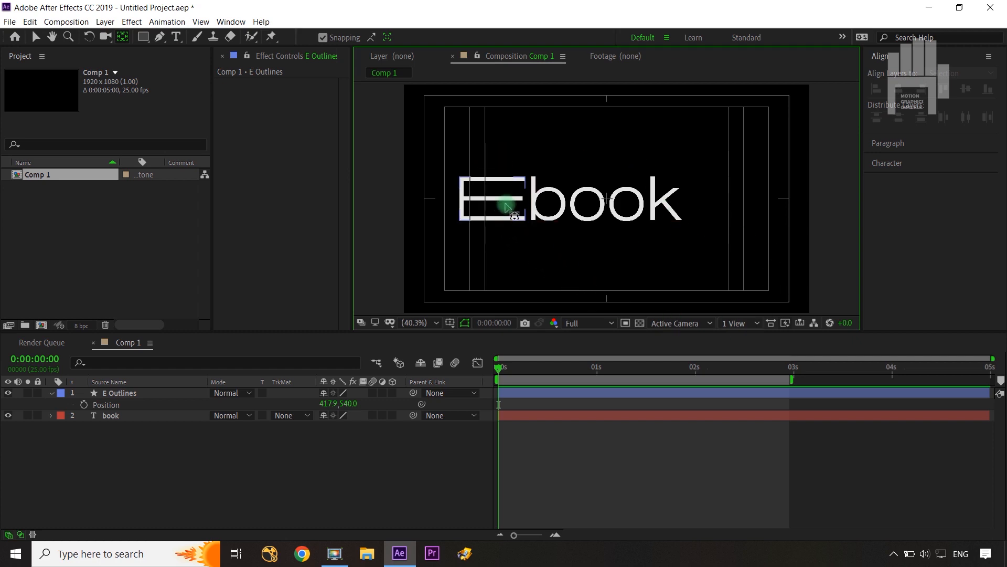
# Shift E Outlines and "book" together to X positions 584.9 and 1127.0 to centre the word, and hide the Title/Action Safe overlay
pyautogui.click(190, 394)
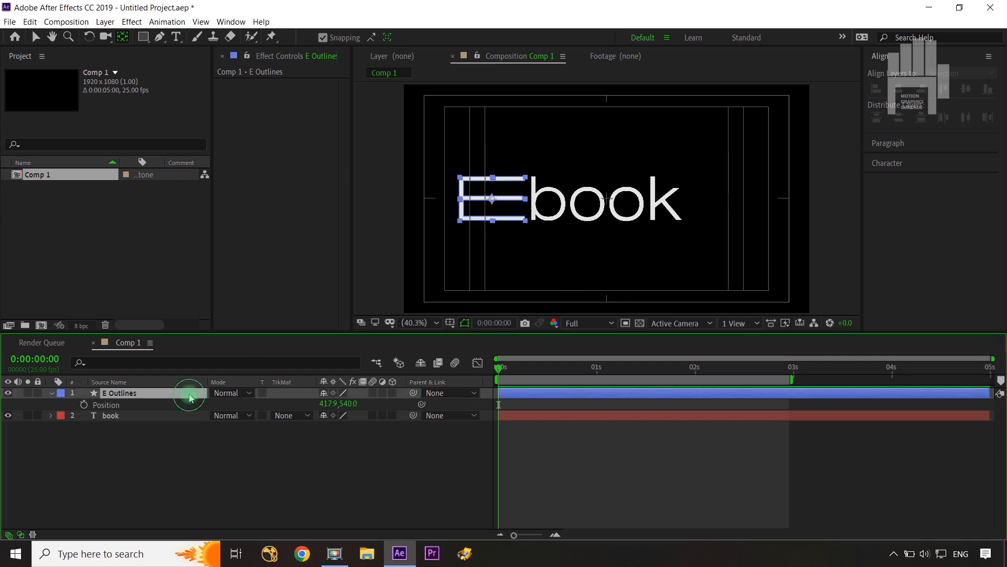
pyautogui.keyDown('shift'); pyautogui.click(173, 418); pyautogui.keyUp('shift')
pyautogui.press('p')
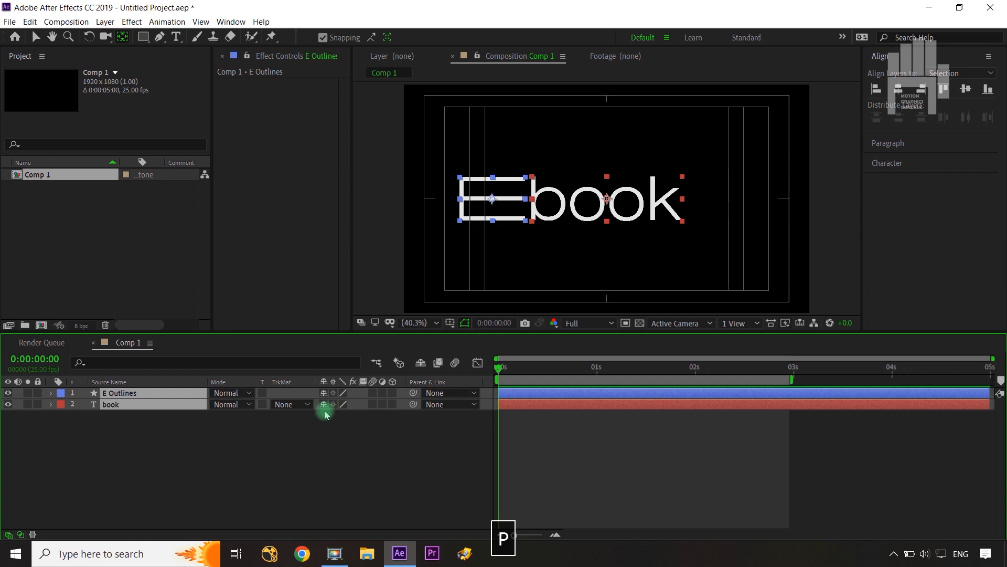
pyautogui.moveTo(328, 404); pyautogui.dragTo(426, 402)
pyautogui.click(418, 478)
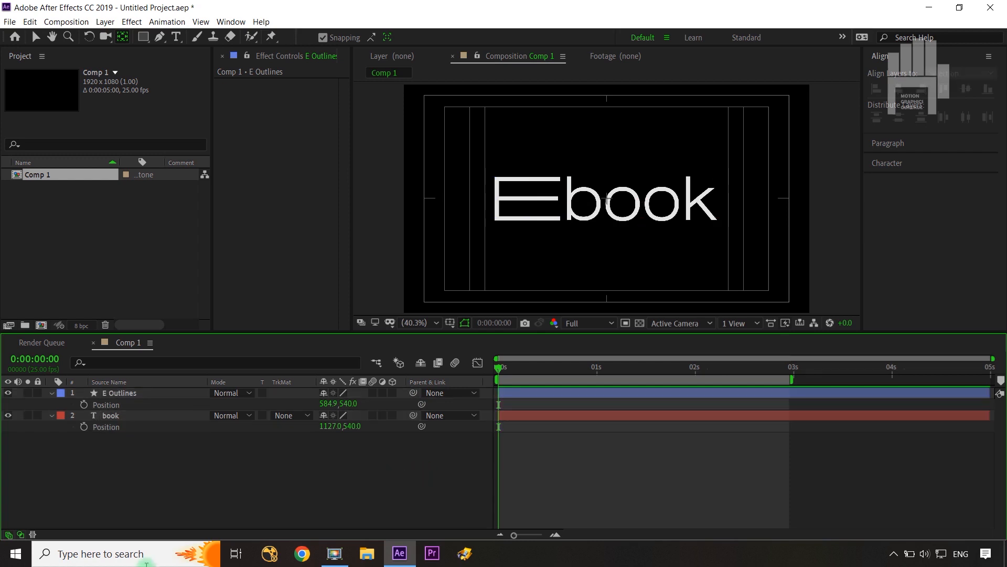
pyautogui.click(450, 322)
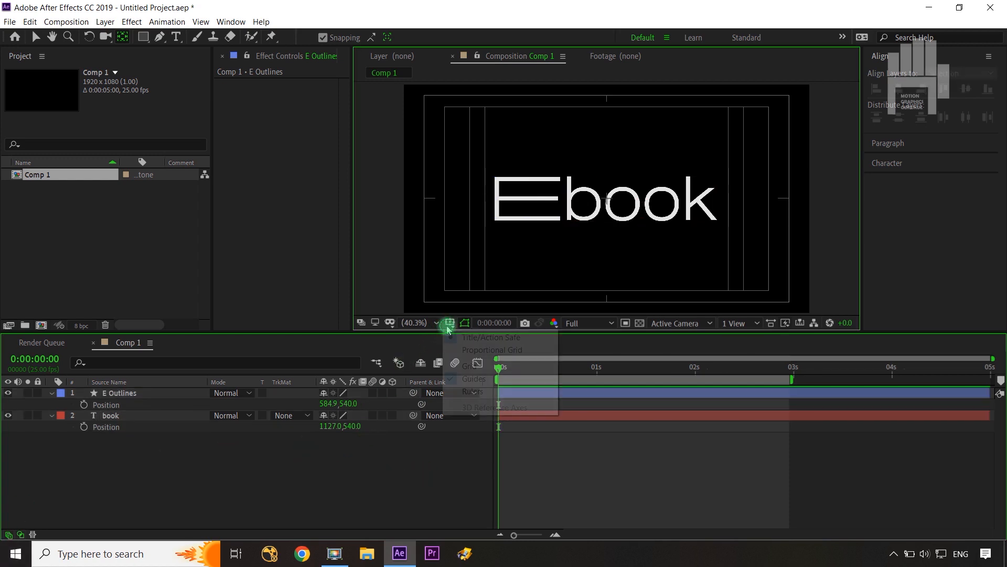
pyautogui.click(473, 338)
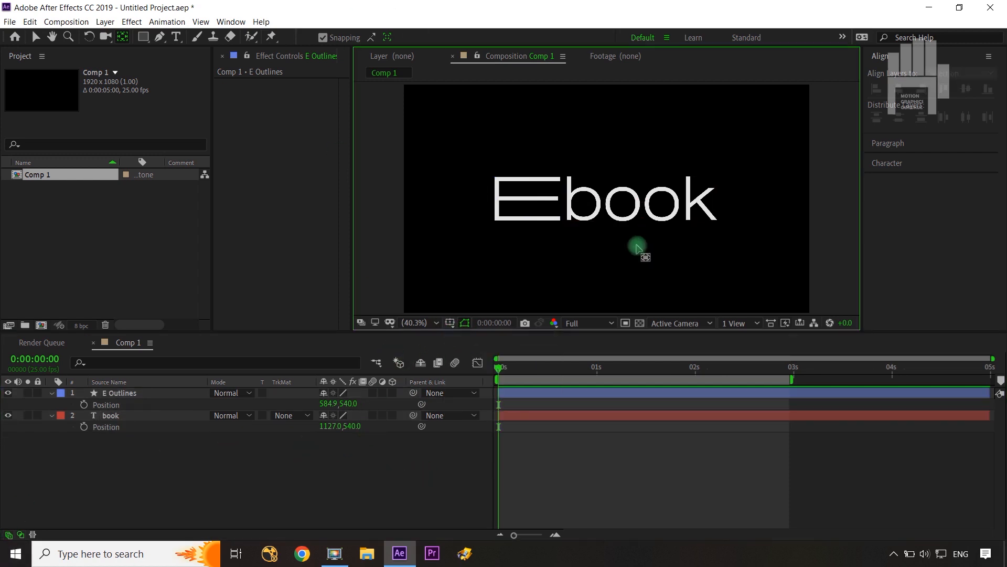
# Draw a horizontal white Pen tool line with a 55 px stroke in the E's upper gap, starting just beside its stem
pyautogui.press('v')
pyautogui.scroll(1, 637, 247)
pyautogui.scroll(1, 637, 247)
pyautogui.scroll(-1, 609, 244)
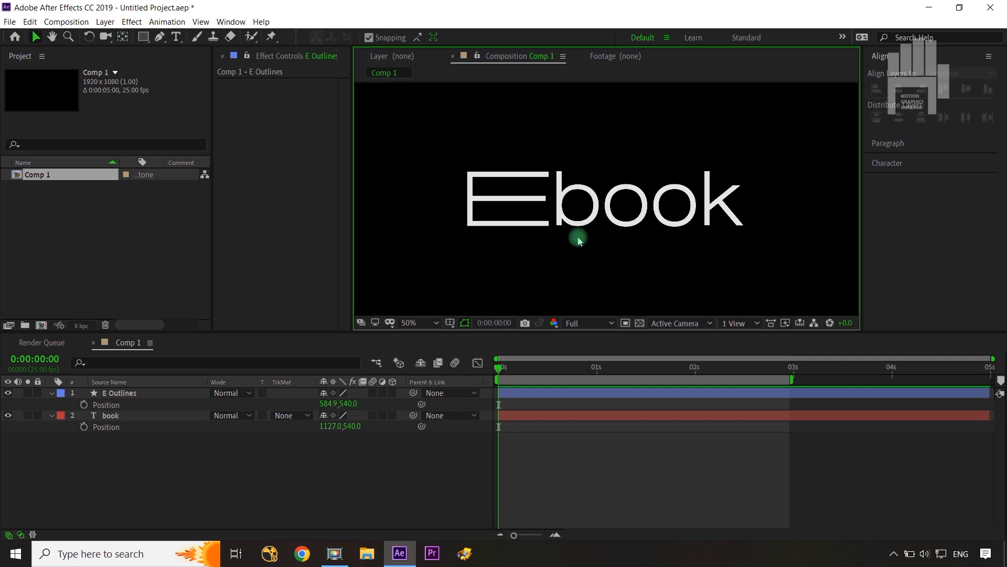
pyautogui.press('space')
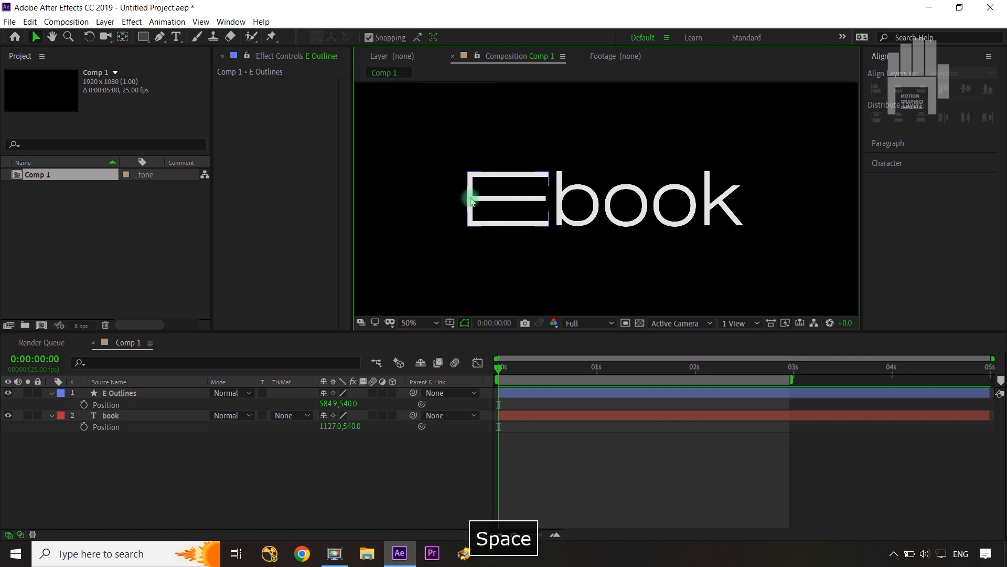
pyautogui.press('z')
pyautogui.moveTo(450, 156); pyautogui.dragTo(567, 248)
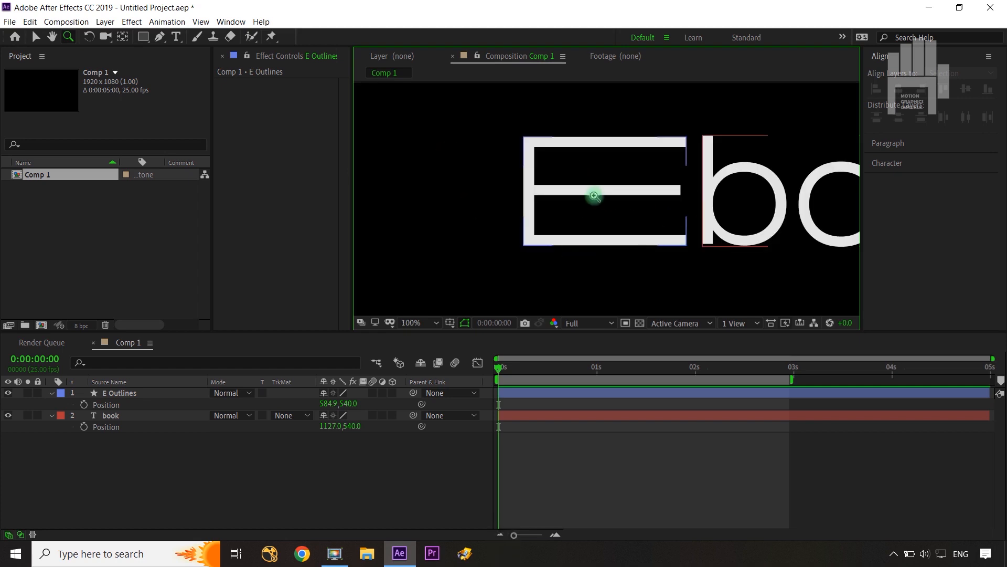
pyautogui.press('v')
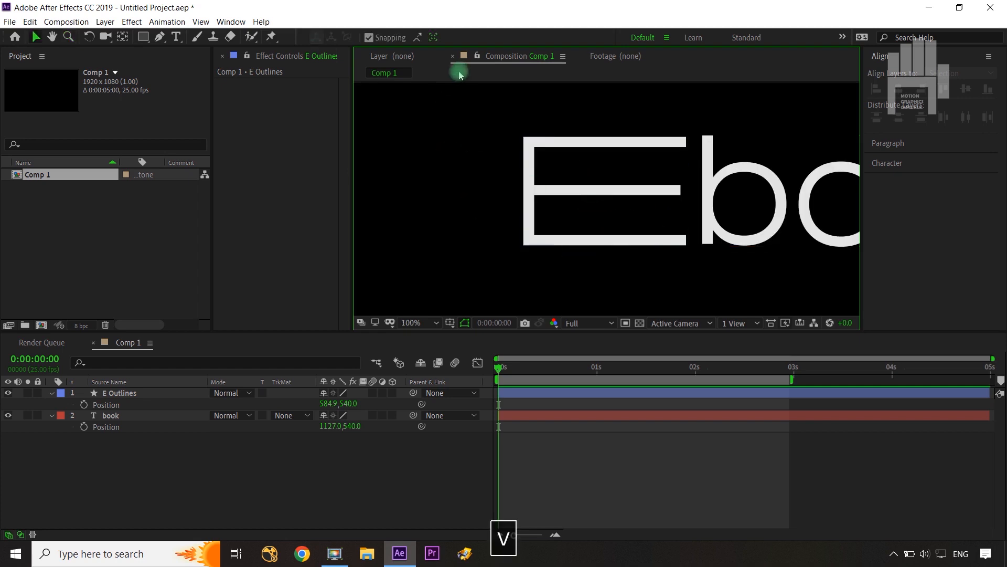
pyautogui.click(160, 37)
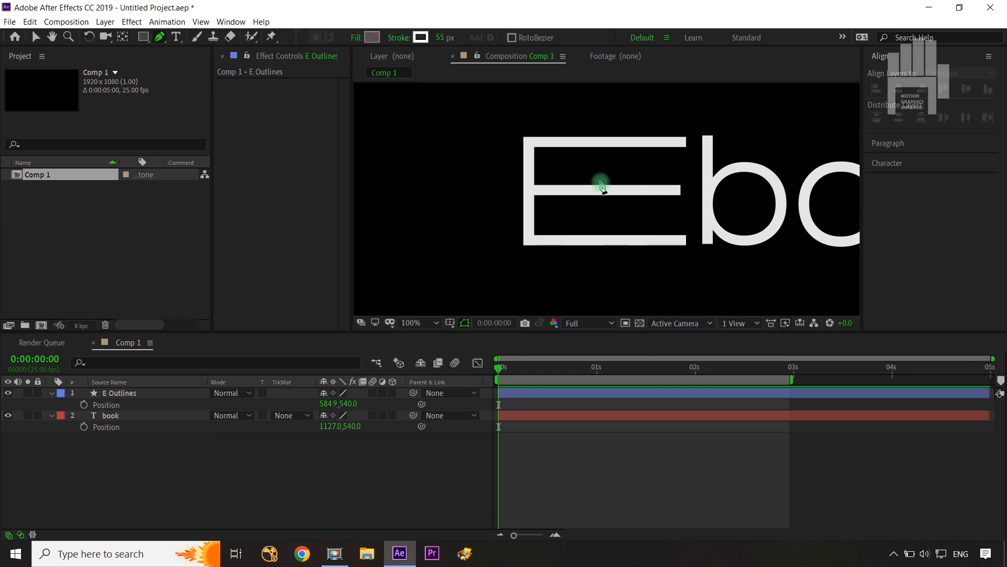
pyautogui.click(552, 169)
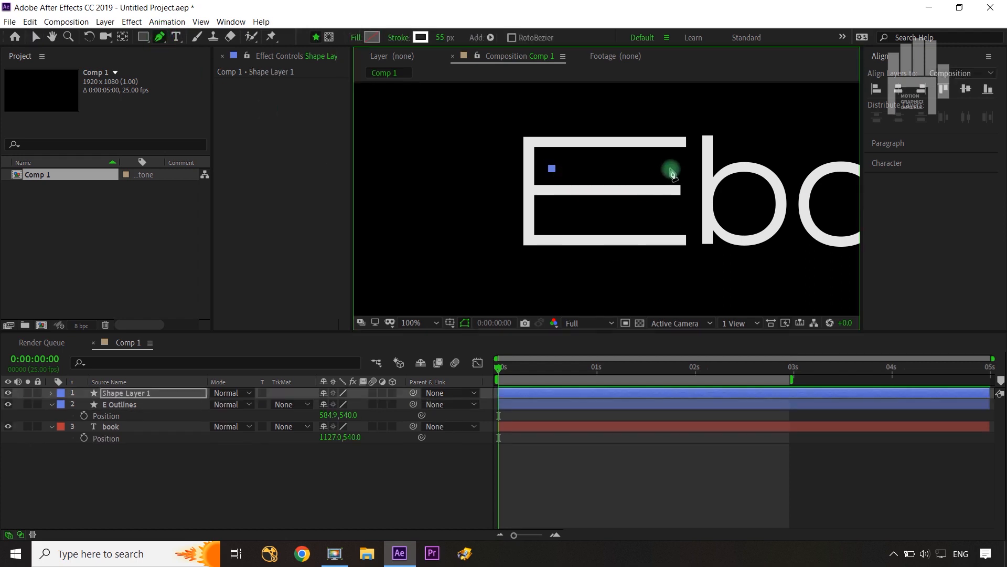
pyautogui.keyDown('shift'); pyautogui.click(673, 169); pyautogui.keyUp('shift')
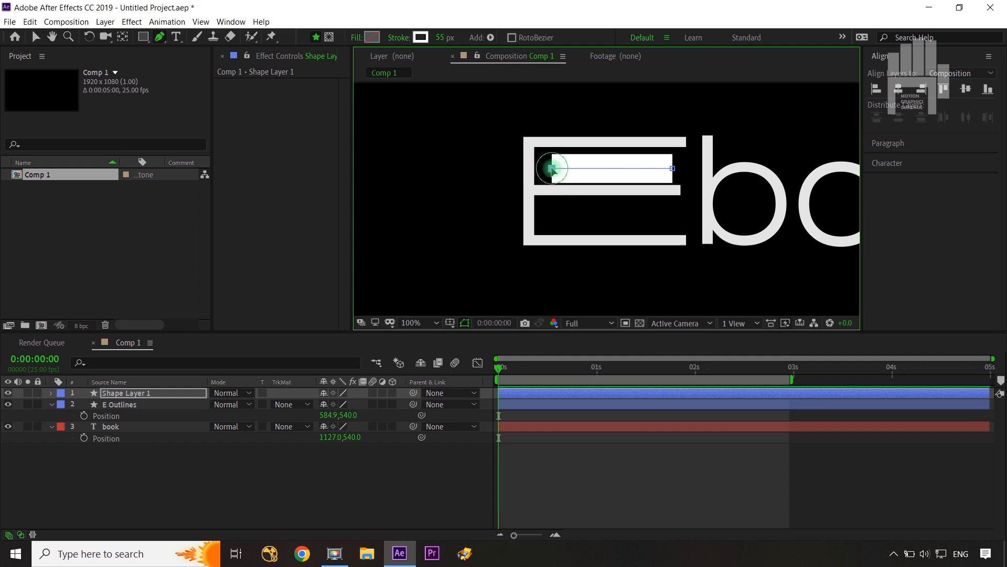
pyautogui.moveTo(551, 169); pyautogui.dragTo(545, 169)
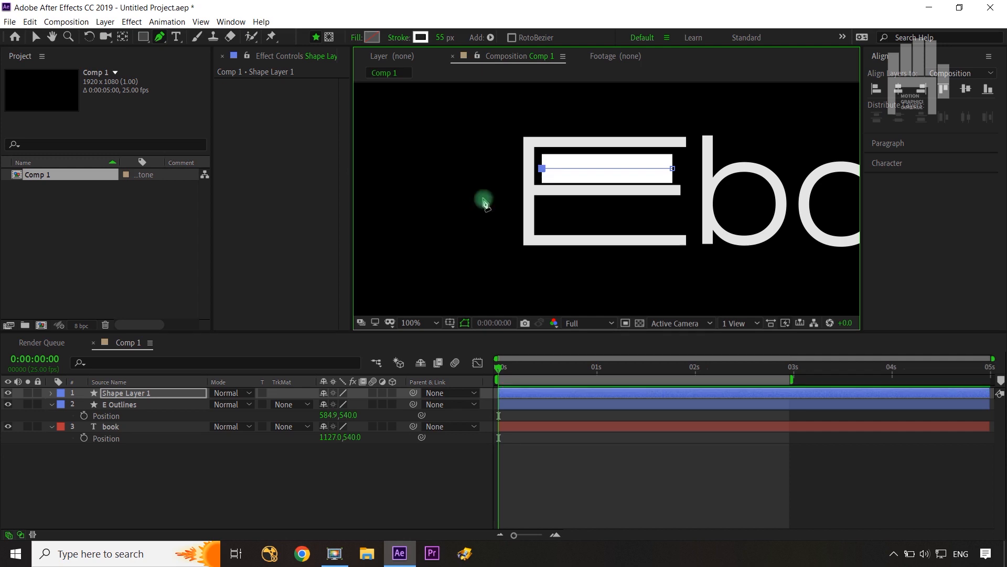
# Nudge Shape Layer 1 up slightly so the bar sits evenly between the E's upper and middle arms
pyautogui.click(150, 398)
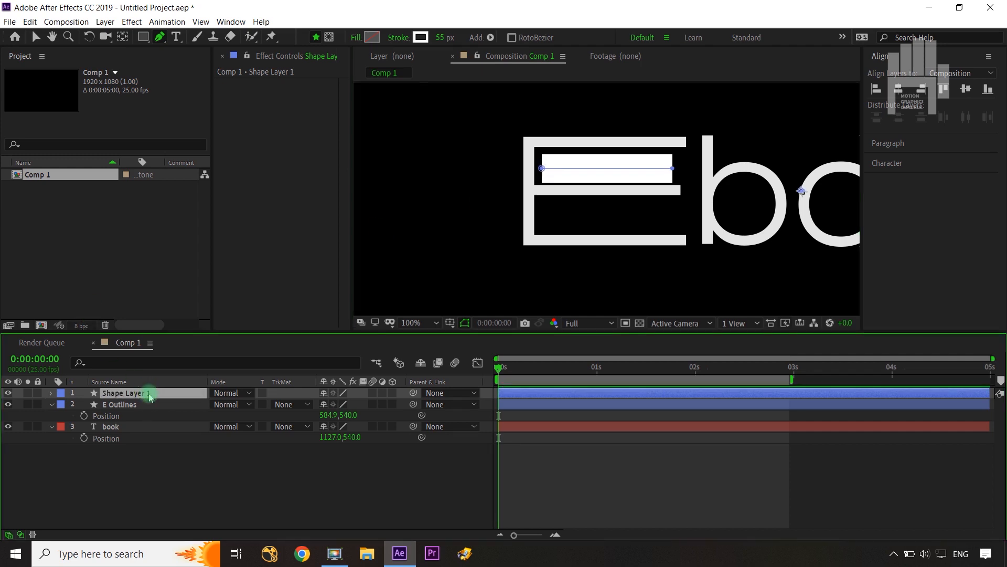
pyautogui.press('Up')
pyautogui.press('Up')
pyautogui.press('Up')
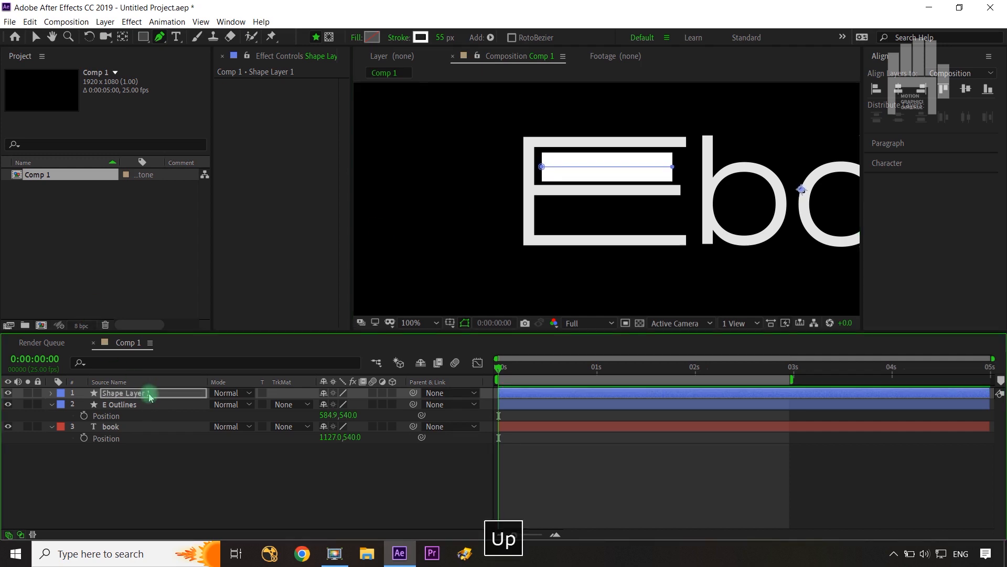
pyautogui.press('Up')
pyautogui.press('Up')
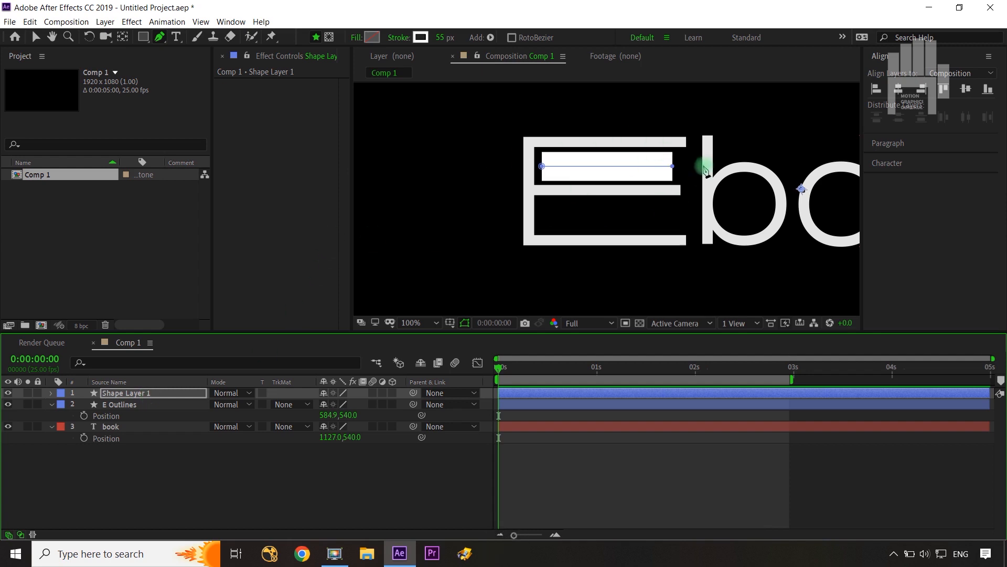
pyautogui.keyDown('shift'); pyautogui.click(154, 403); pyautogui.keyUp('shift')
pyautogui.press('Up')
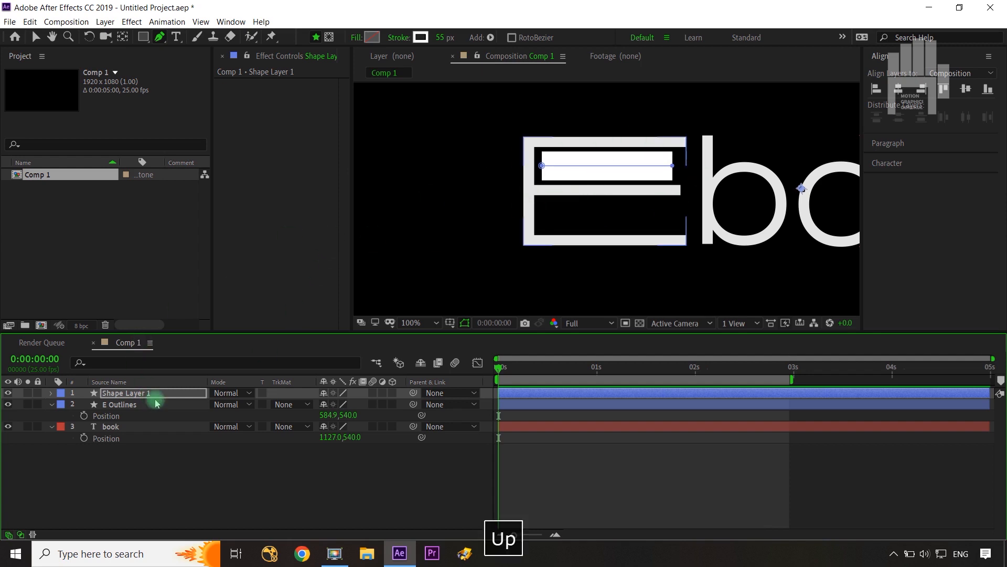
pyautogui.click(366, 492)
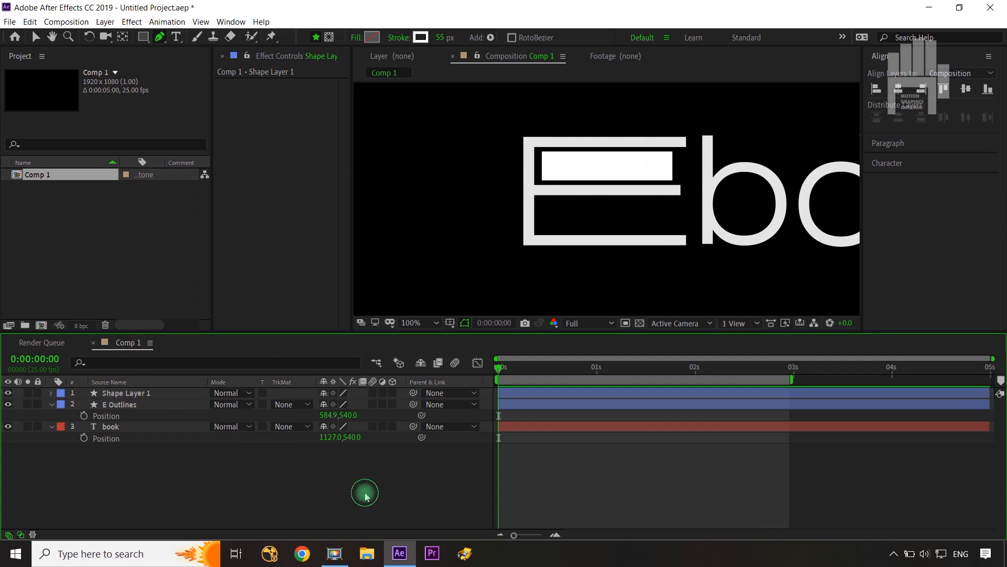
# Duplicate Shape Layer 1 and move the copy down into the E's lower gap, at position 589.5, 586.0
pyautogui.click(113, 394)
pyautogui.hotkey('ctrl', 'd')
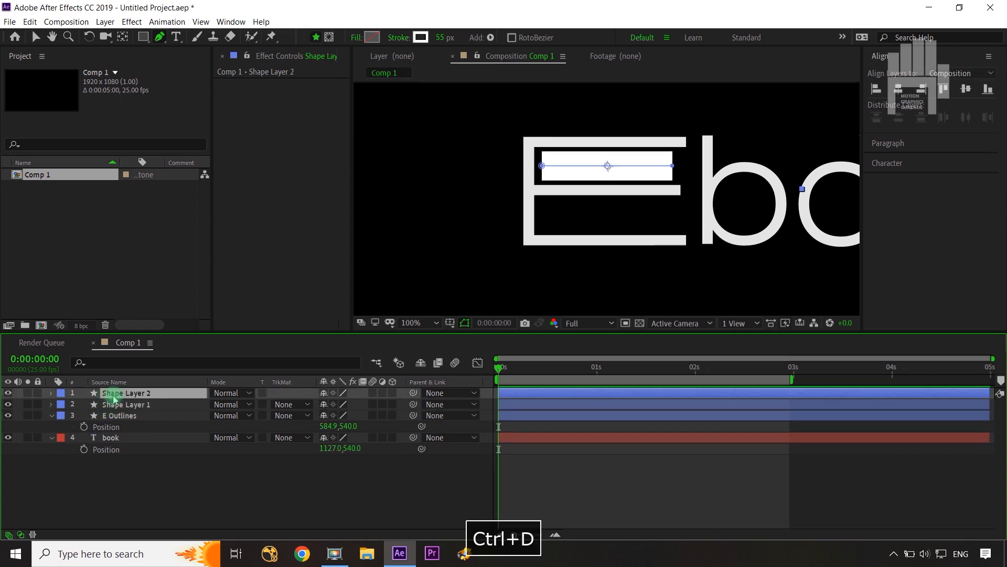
pyautogui.press('p')
pyautogui.moveTo(350, 404); pyautogui.dragTo(415, 403)
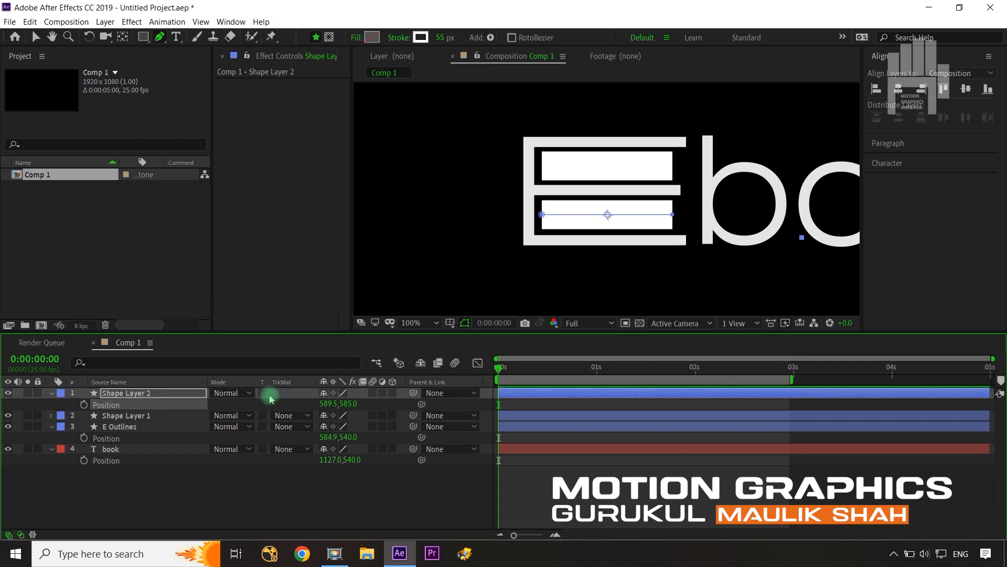
pyautogui.click(198, 393)
pyautogui.press('Down')
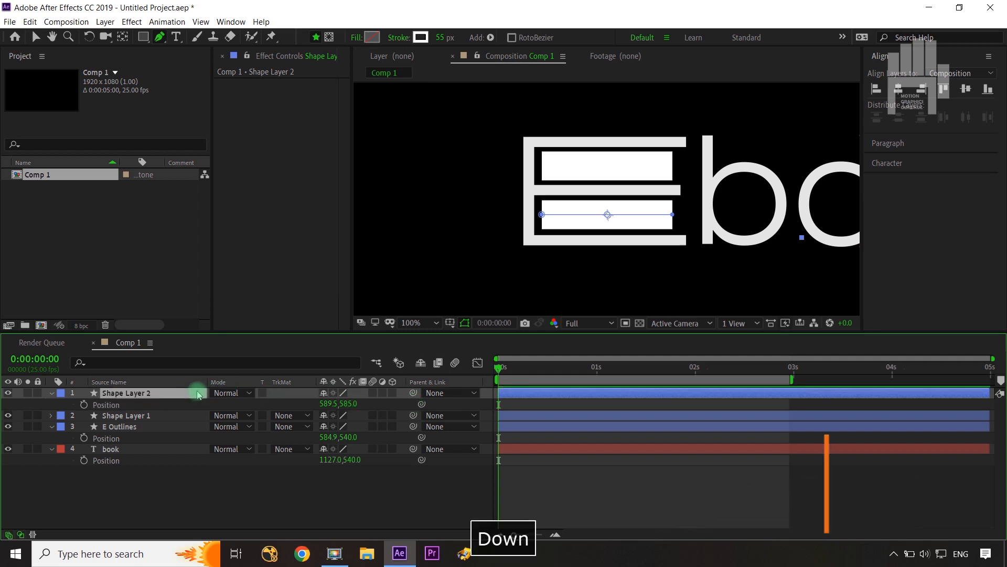
pyautogui.click(304, 468)
pyautogui.click(332, 480)
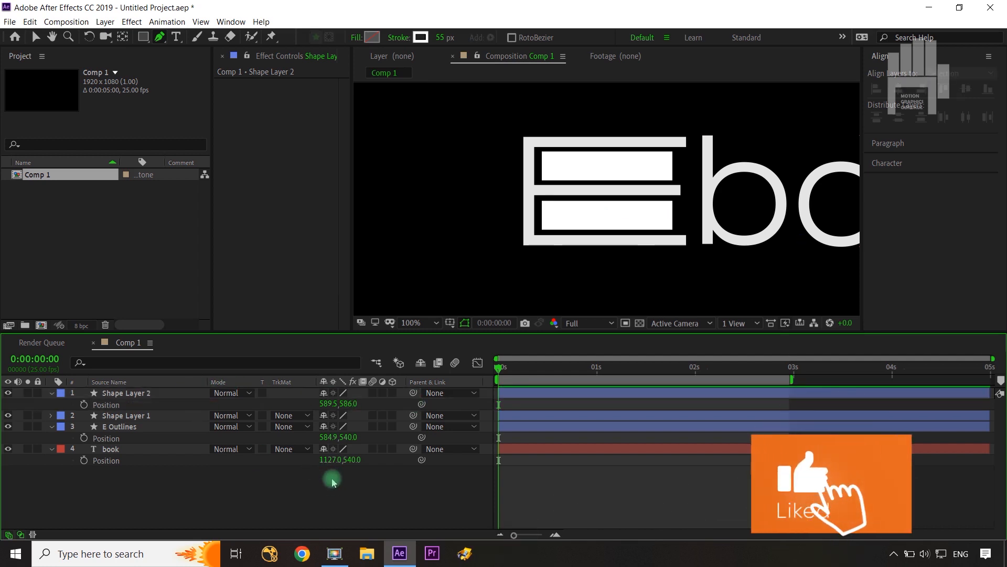
# Collapse the upper layers' properties and add a Position keyframe to E Outlines at 0:00:00:00
pyautogui.hotkey('shift', '/')
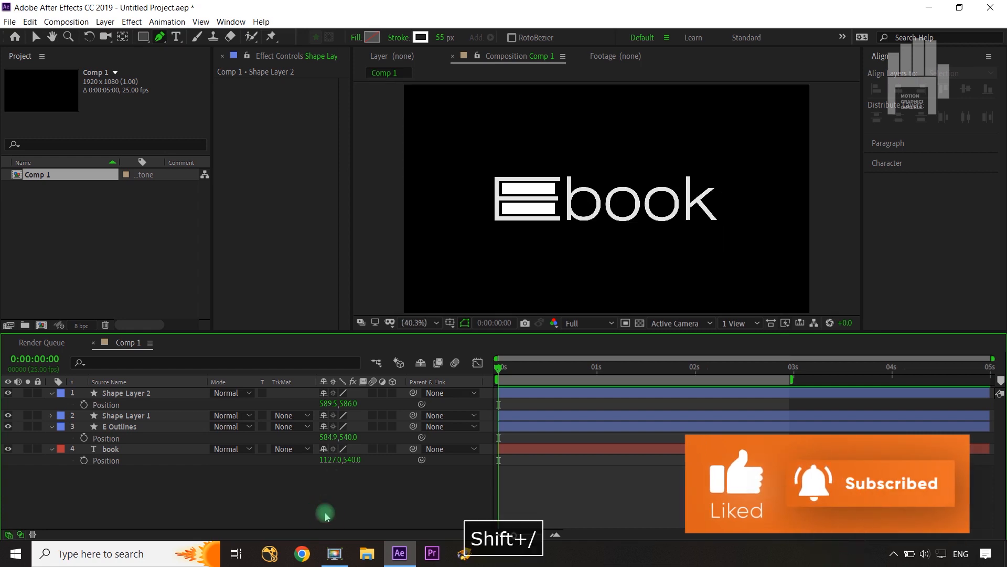
pyautogui.click(51, 394)
pyautogui.click(51, 415)
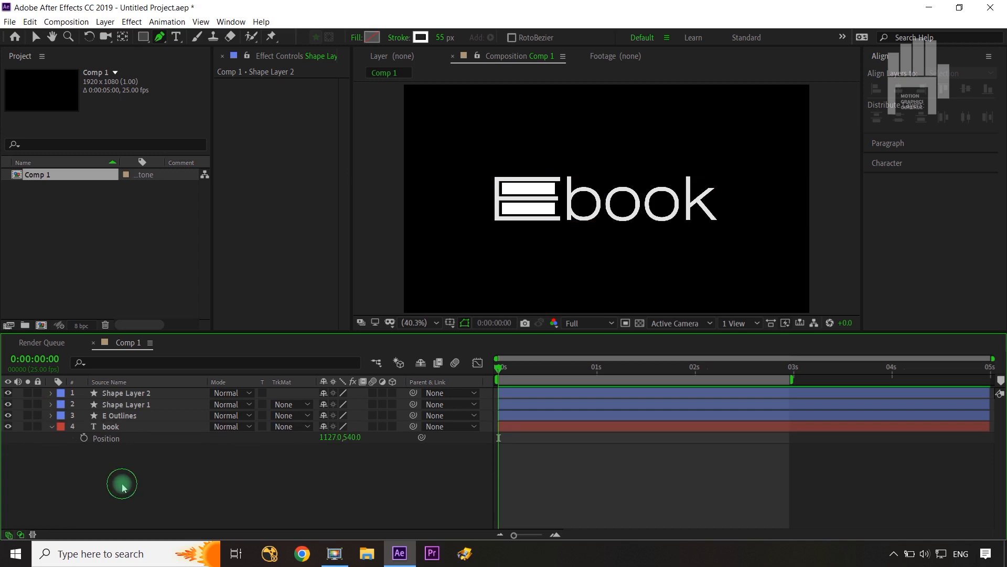
pyautogui.click(120, 417)
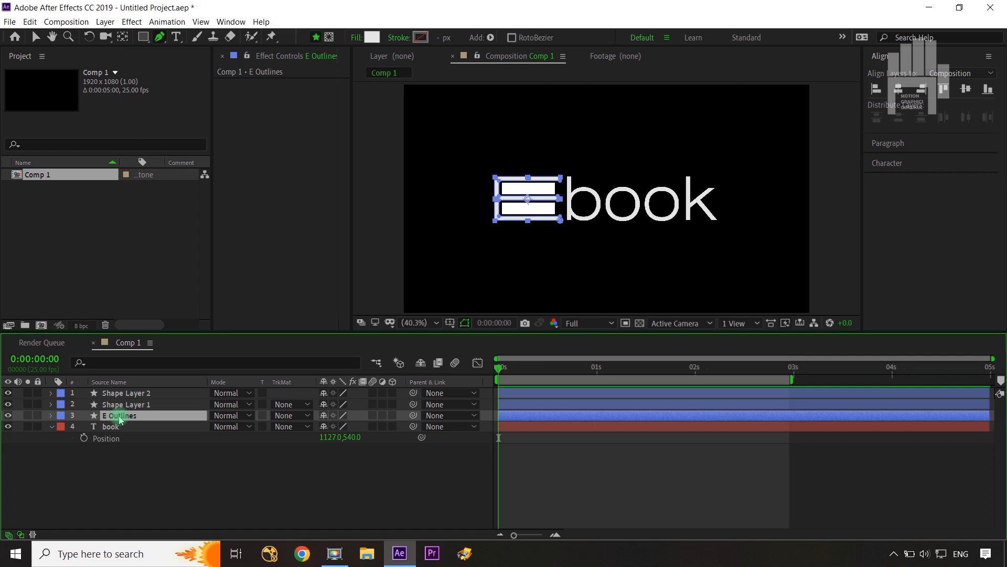
pyautogui.press('p')
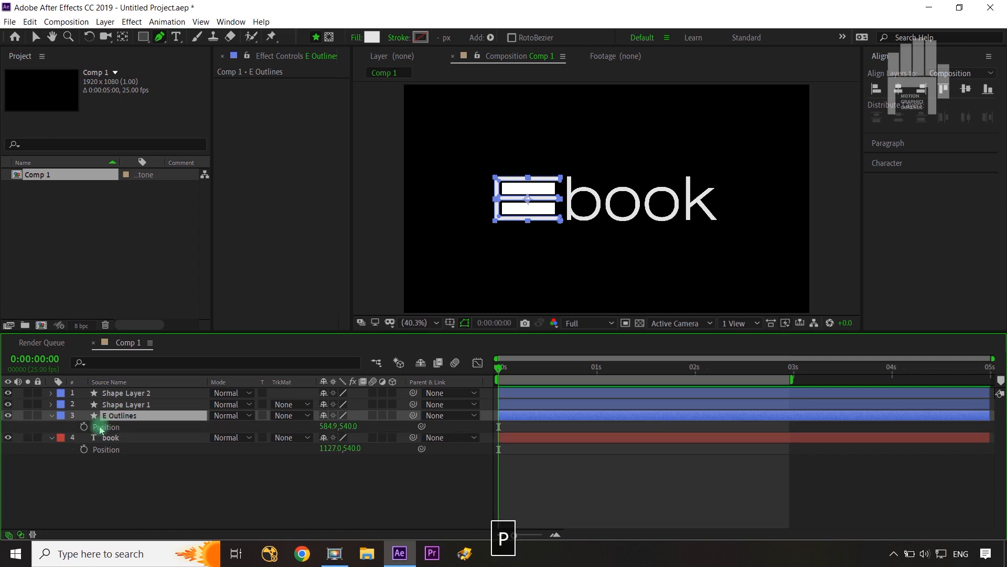
pyautogui.click(84, 427)
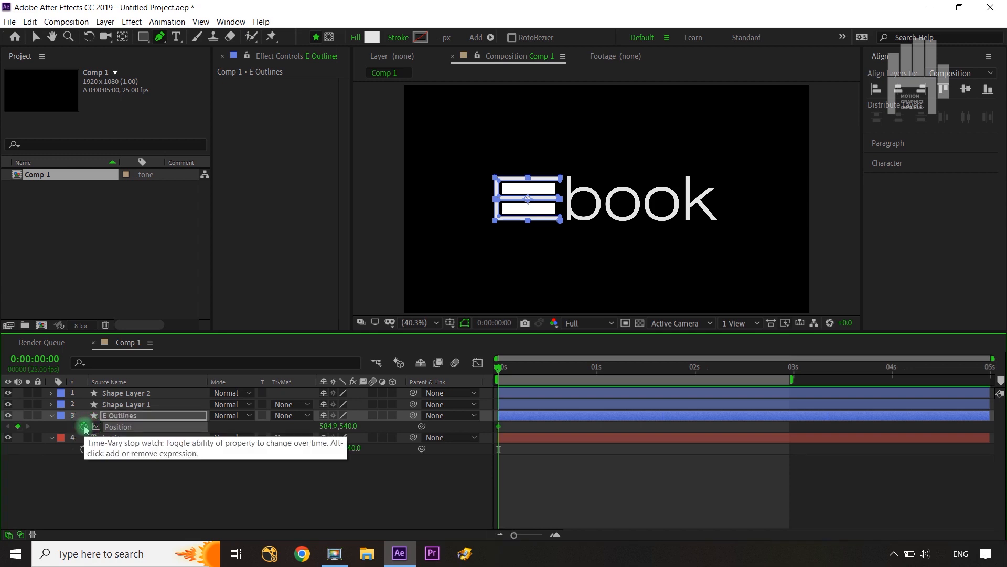
# Add a Path keyframe to the E shape in E Outlines at 0:00:00:00 and reveal only the layer's keyframed properties
pyautogui.click(52, 415)
pyautogui.click(51, 415)
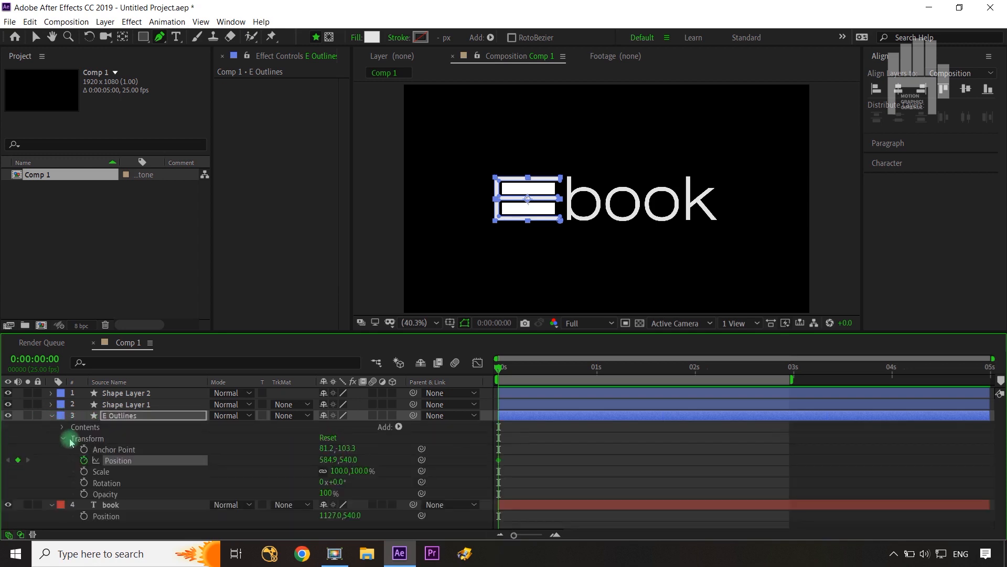
pyautogui.click(62, 427)
pyautogui.click(74, 439)
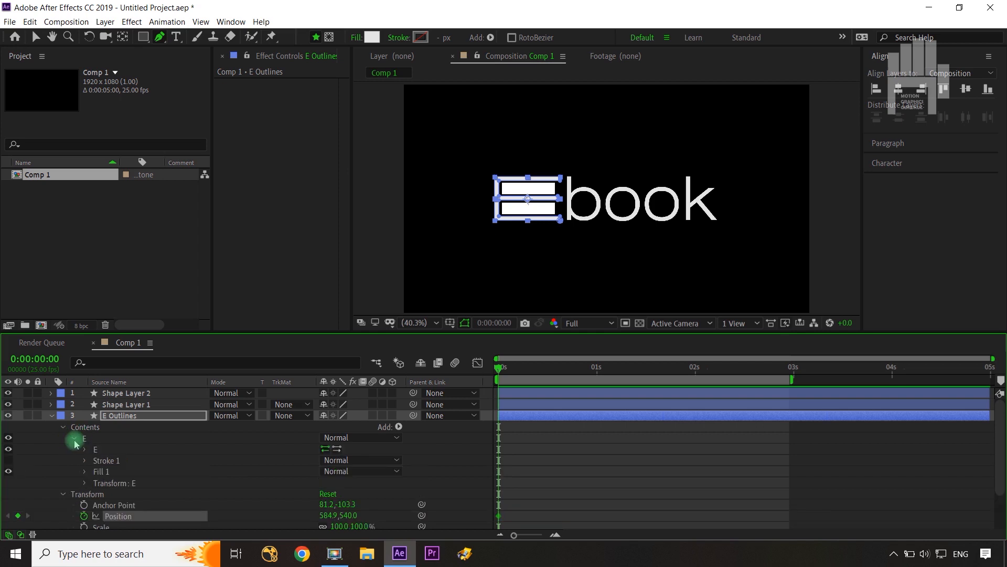
pyautogui.click(84, 449)
pyautogui.click(101, 461)
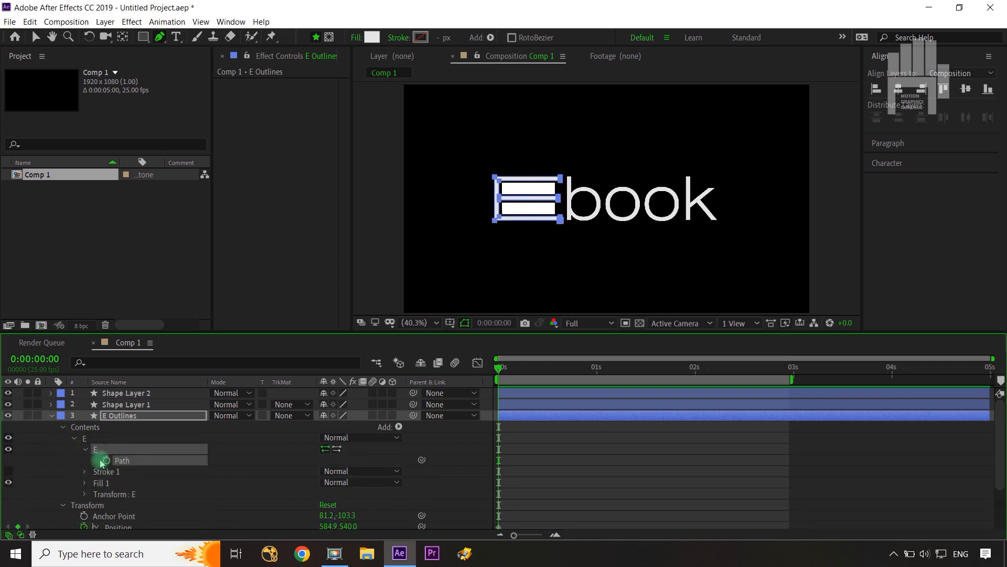
pyautogui.click(107, 460)
pyautogui.click(157, 420)
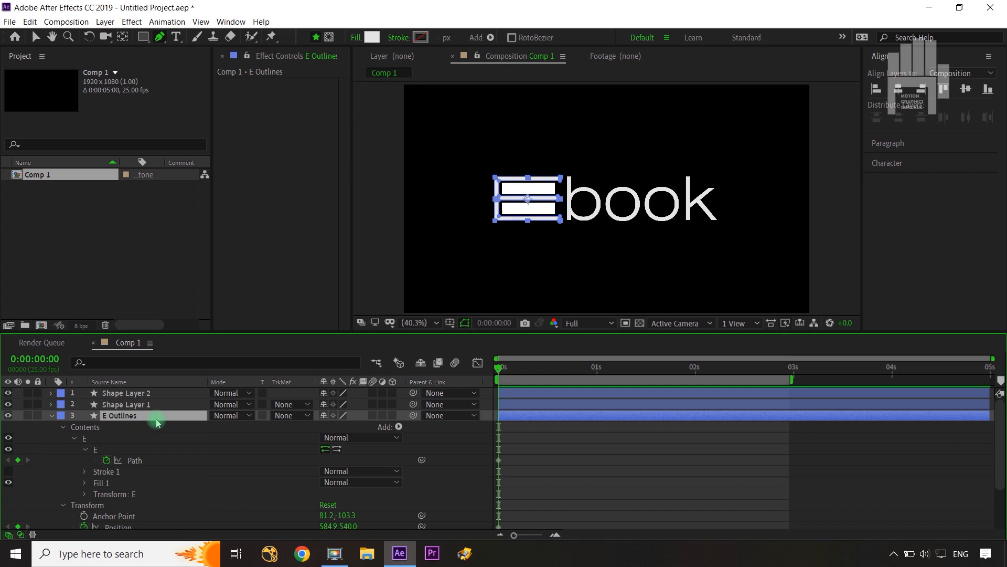
pyautogui.press('u')
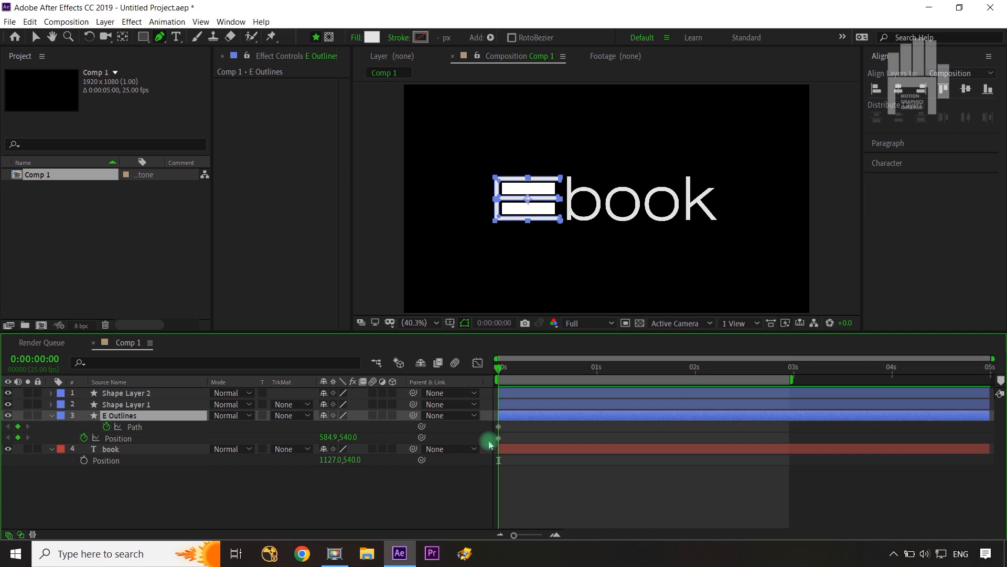
# Add Path and Position keyframes with unchanged values to E Outlines at 0:00:01:05
pyautogui.hotkey('shift', 'pagedown')
pyautogui.hotkey('shift', 'pagedown')
pyautogui.hotkey('shift', 'pagedown')
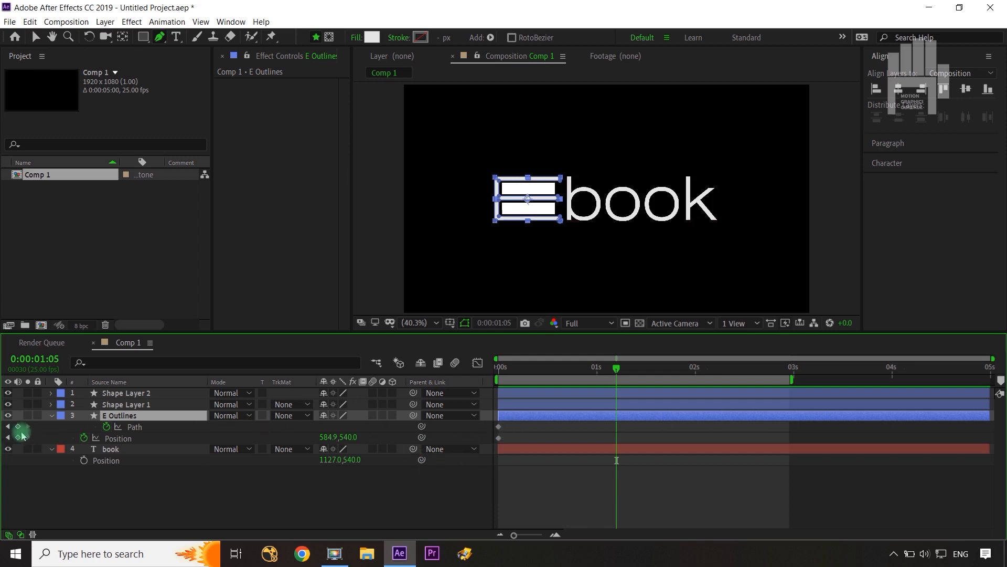
pyautogui.click(18, 426)
pyautogui.click(18, 437)
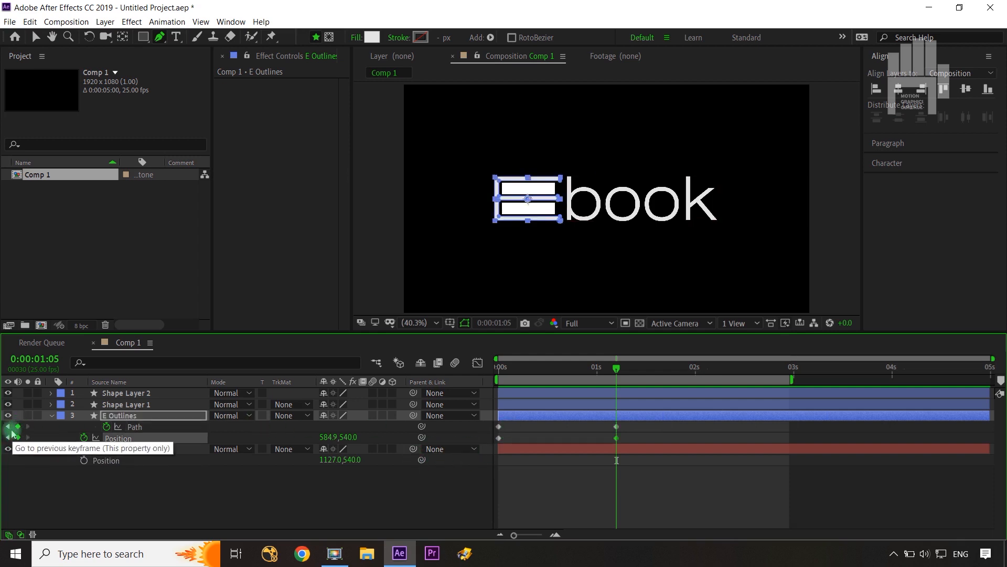
# Set the X position of E Outlines to 1103.9 at the first keyframe, 0:00:00:00
pyautogui.click(11, 433)
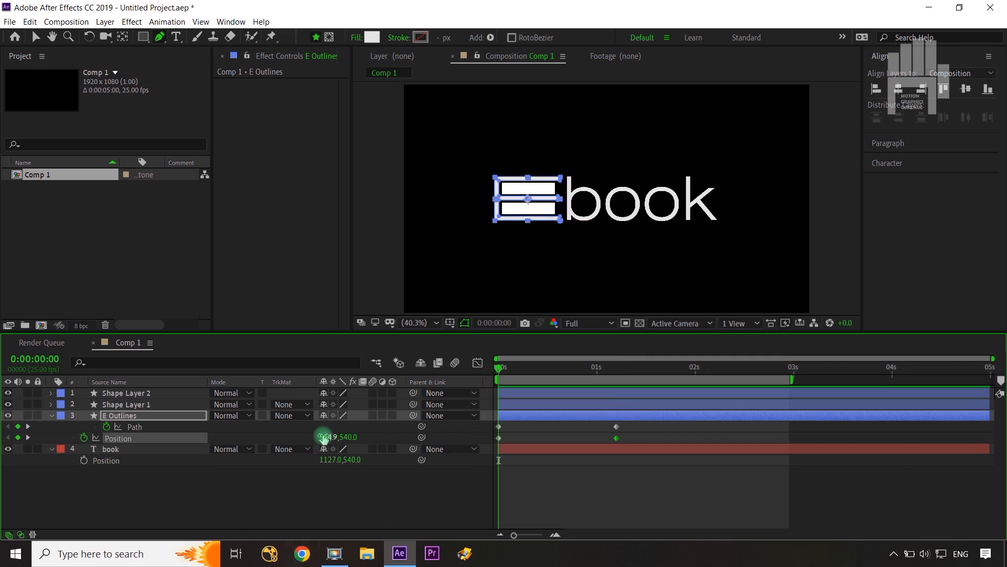
pyautogui.moveTo(324, 437); pyautogui.dragTo(660, 431)
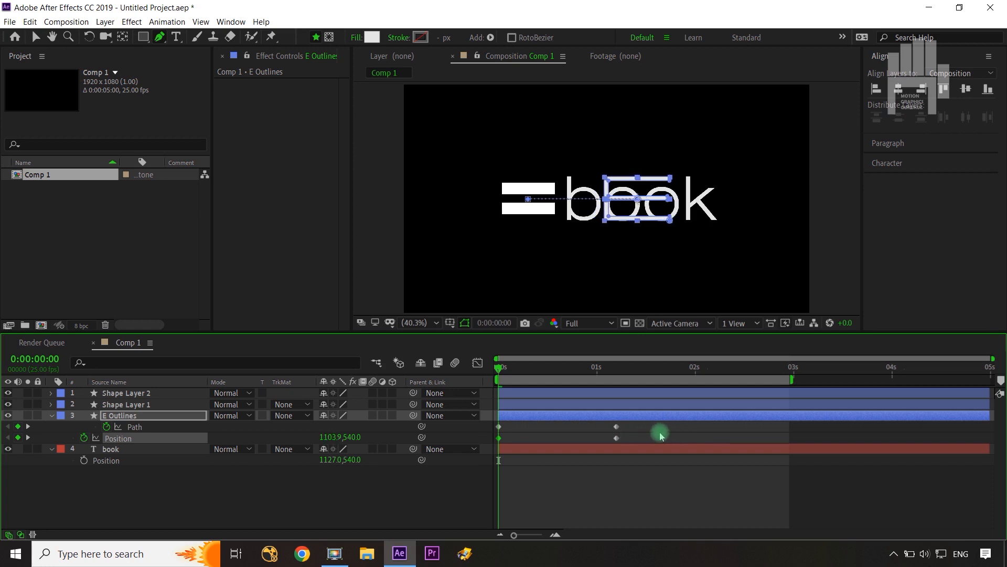
pyautogui.click(422, 489)
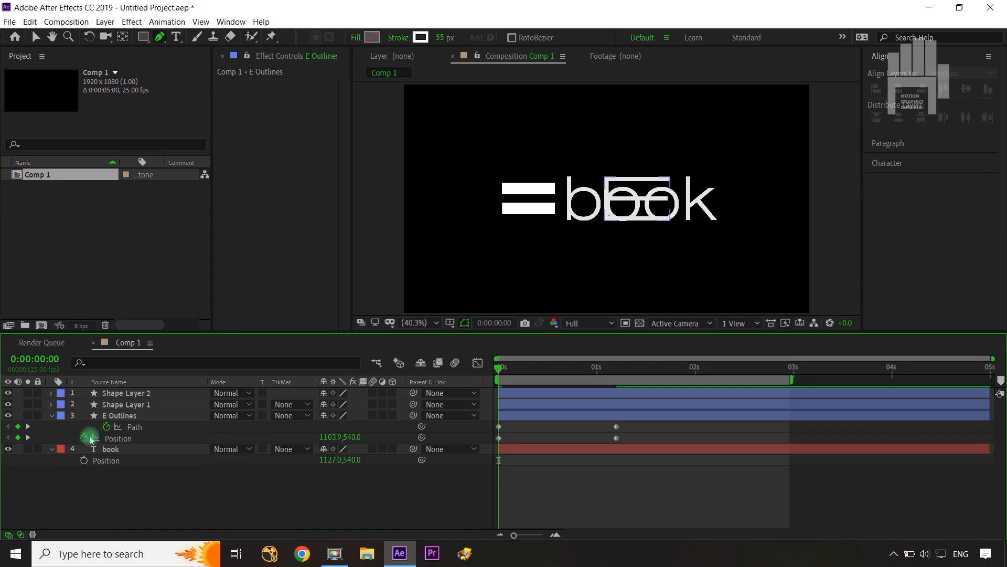
# At 0:00:00:00, stretch the E path's right-end points horizontally until its arms reach the end of the "k"
pyautogui.click(135, 426)
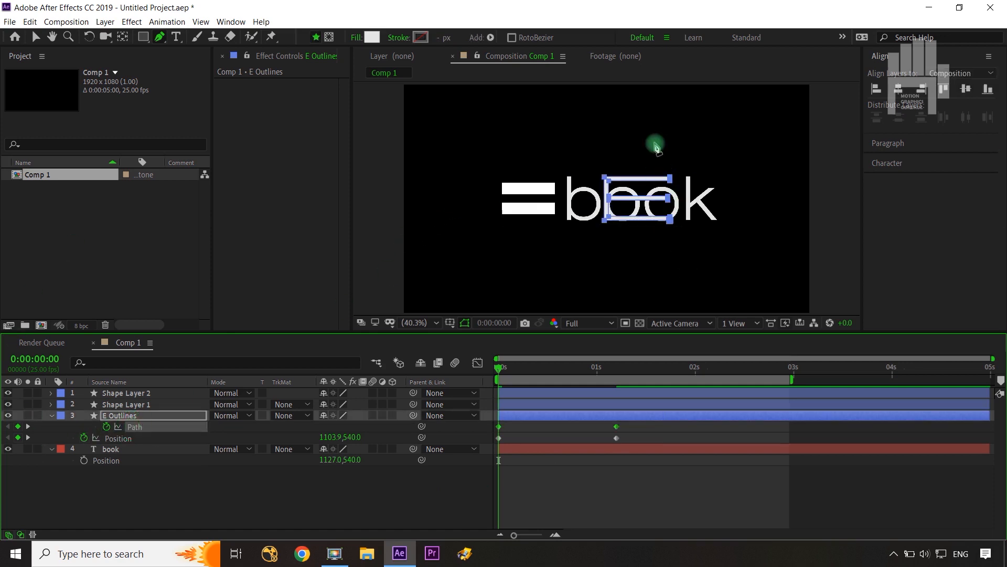
pyautogui.moveTo(655, 149); pyautogui.dragTo(694, 250)
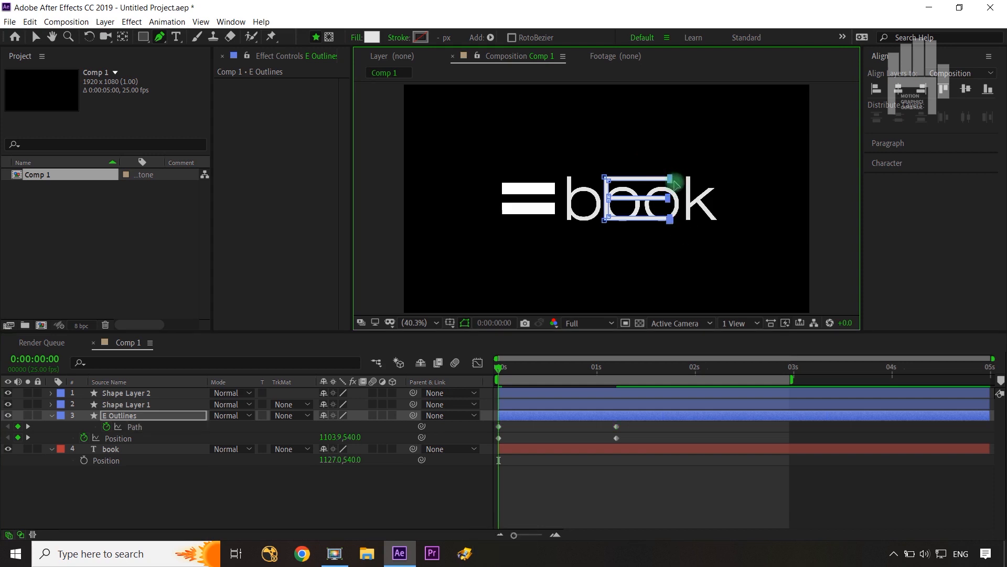
pyautogui.moveTo(676, 183); pyautogui.dragTo(709, 182)
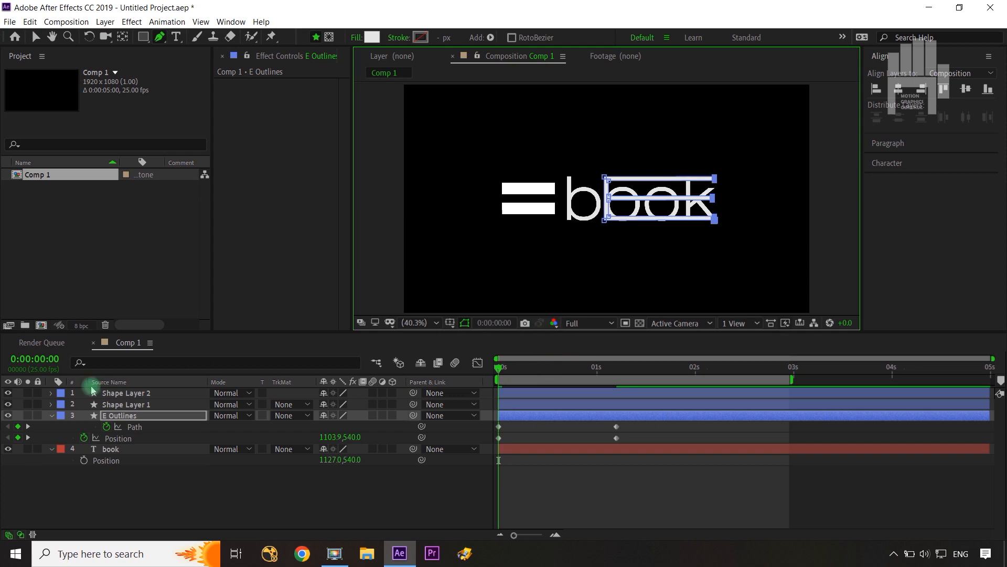
# Solo E Outlines and apply Easy Ease to all of its Path and Position keyframes
pyautogui.click(25, 416)
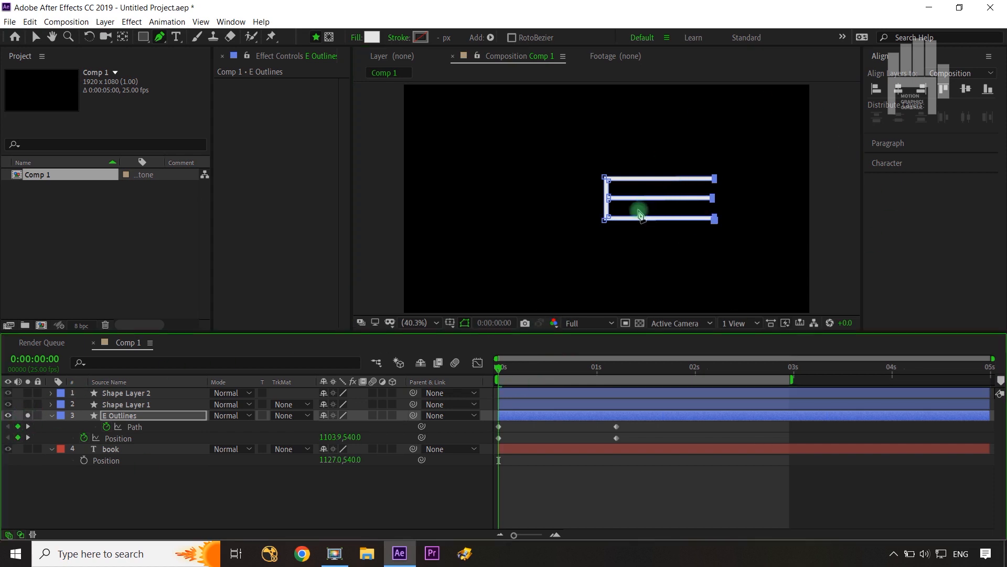
pyautogui.press('v')
pyautogui.moveTo(631, 430); pyautogui.dragTo(487, 445)
pyautogui.press('F9')
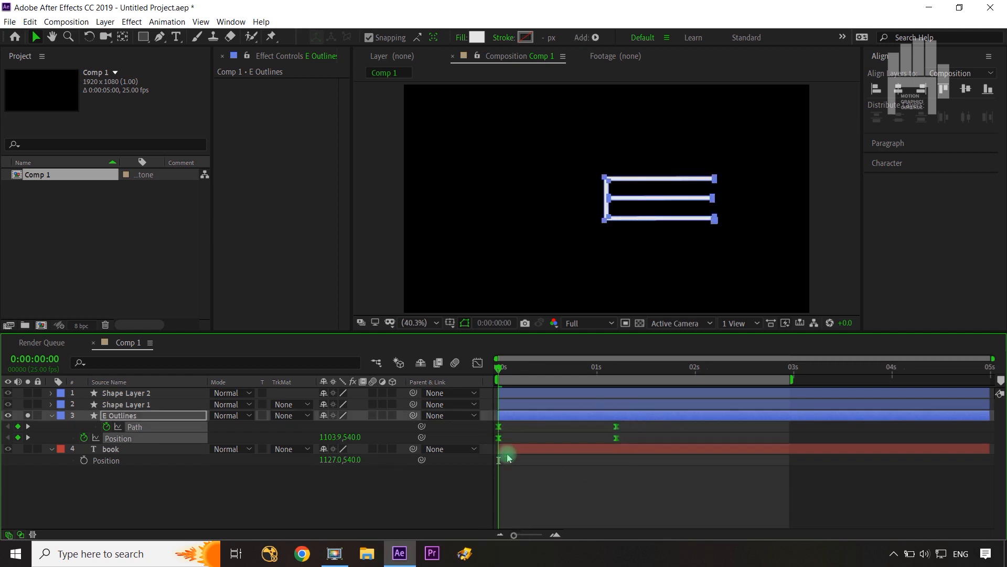
pyautogui.rightClick(617, 441)
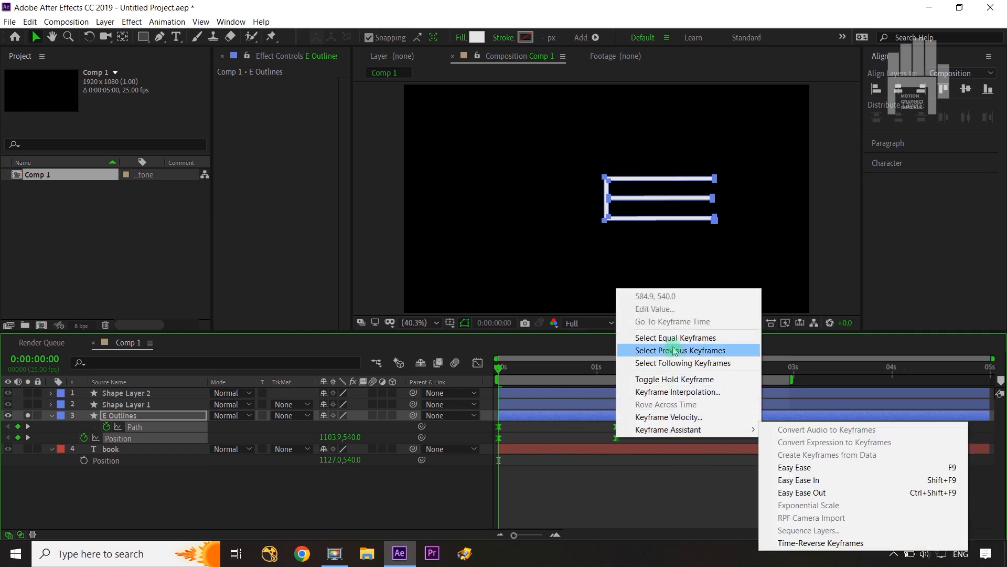
pyautogui.moveTo(669, 430)
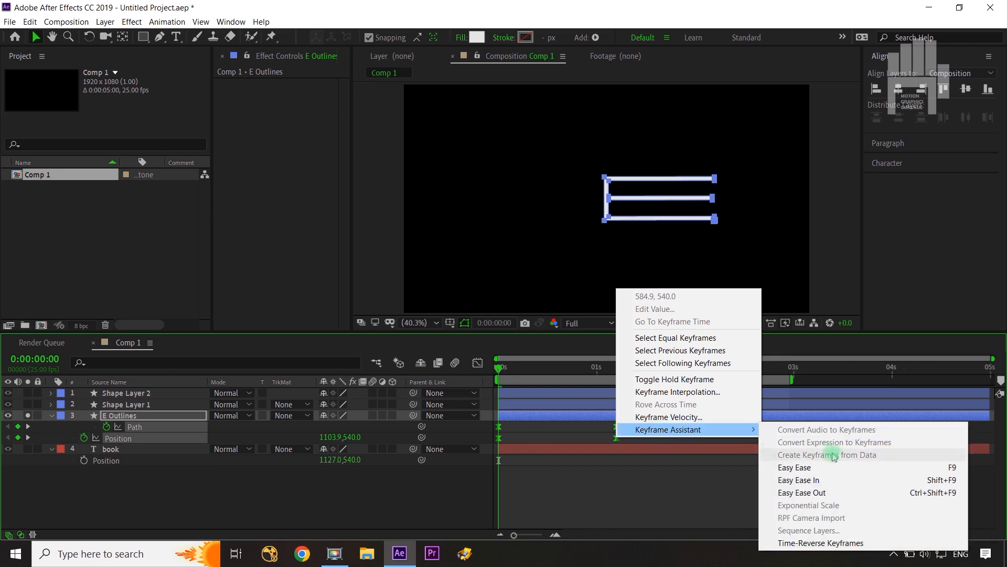
pyautogui.click(806, 468)
# Reshape the speed curve of the E Outlines keyframes for a fast start and slow finish, and preview the animation
pyautogui.moveTo(630, 425); pyautogui.dragTo(494, 440)
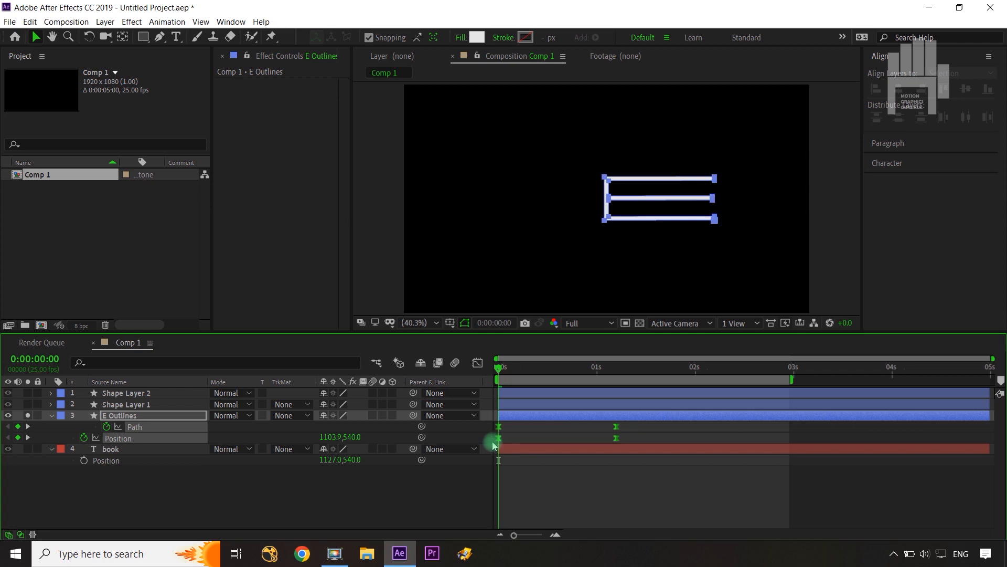
pyautogui.click(477, 363)
pyautogui.moveTo(647, 465)
pyautogui.mouseDown()
pyautogui.moveTo(568, 490)
pyautogui.moveTo(572, 477)
pyautogui.moveTo(557, 477)
pyautogui.mouseUp()
pyautogui.click(478, 364)
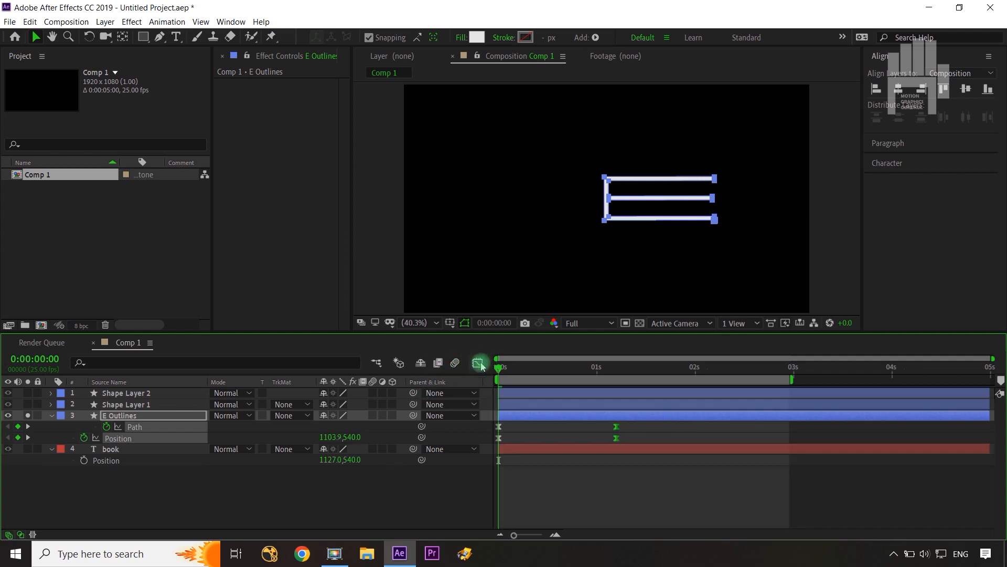
pyautogui.click(446, 521)
pyautogui.press('space')
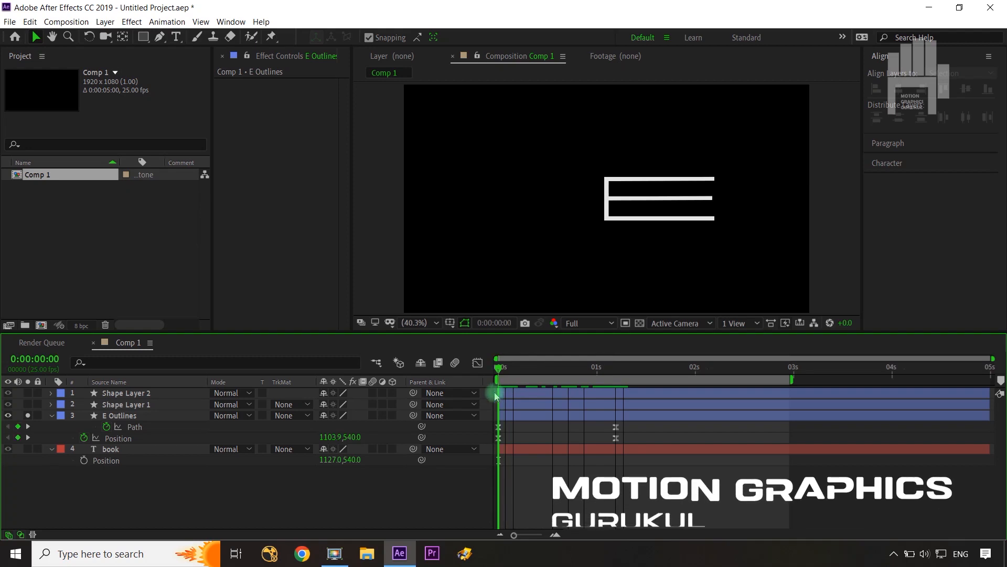
# Shift both E Outlines Path keyframes three frames later, so the first sits at 0:00:00:03, and return to 0:00:00:00
pyautogui.hotkey('ctrl', 'Right')
pyautogui.hotkey('ctrl', 'Right')
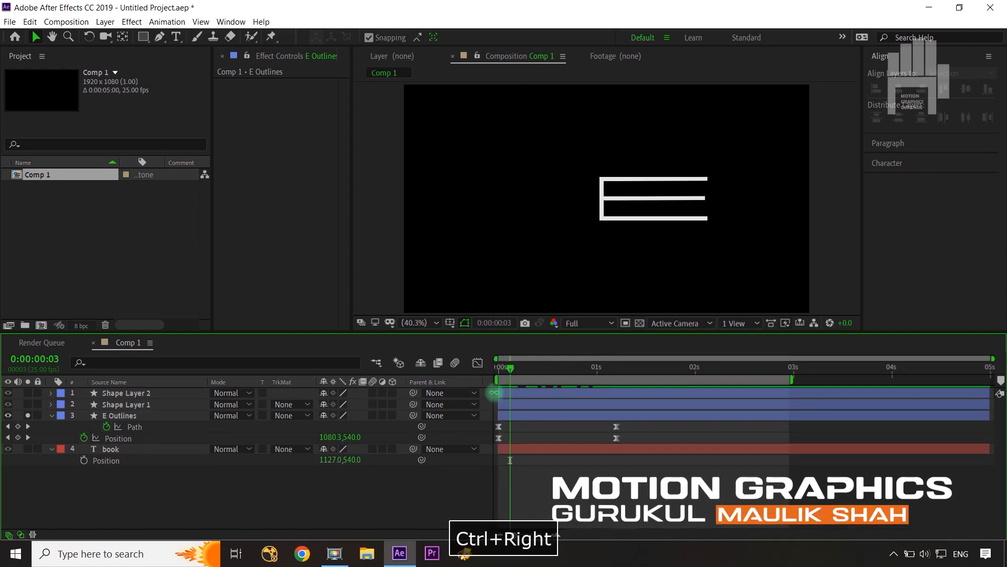
pyautogui.moveTo(635, 428); pyautogui.dragTo(577, 435)
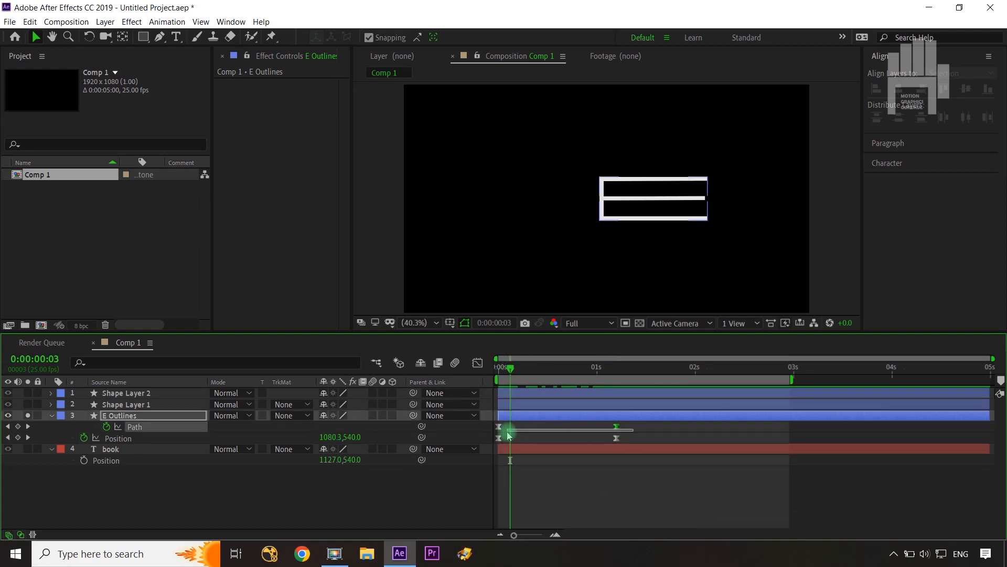
pyautogui.click(506, 428)
pyautogui.moveTo(506, 427); pyautogui.dragTo(511, 427)
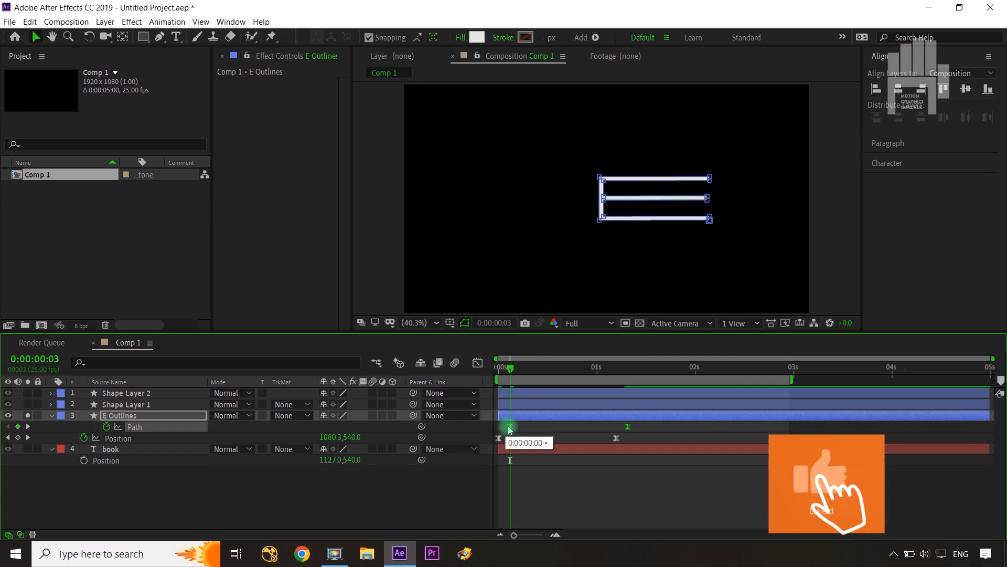
pyautogui.click(452, 506)
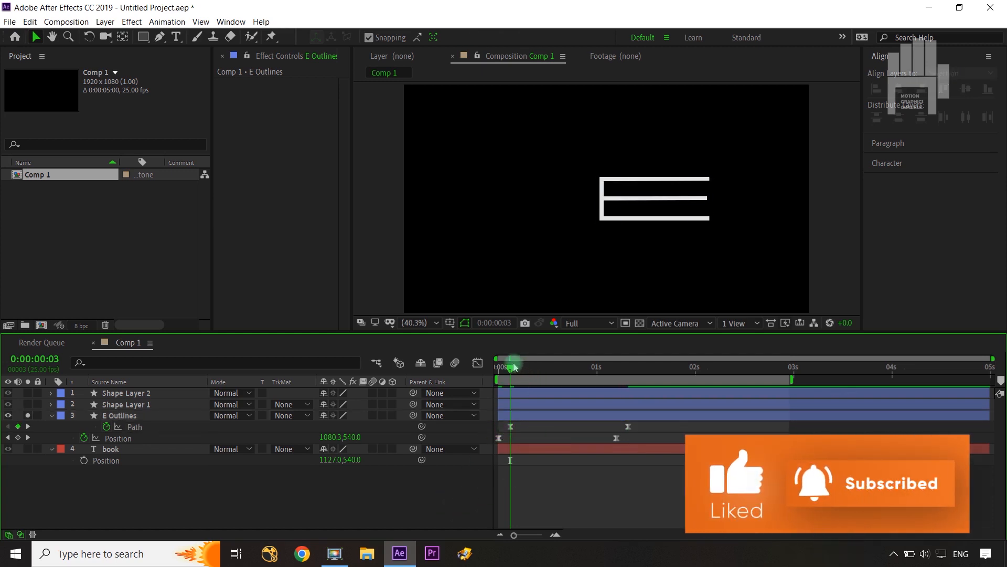
pyautogui.moveTo(512, 368); pyautogui.dragTo(486, 391)
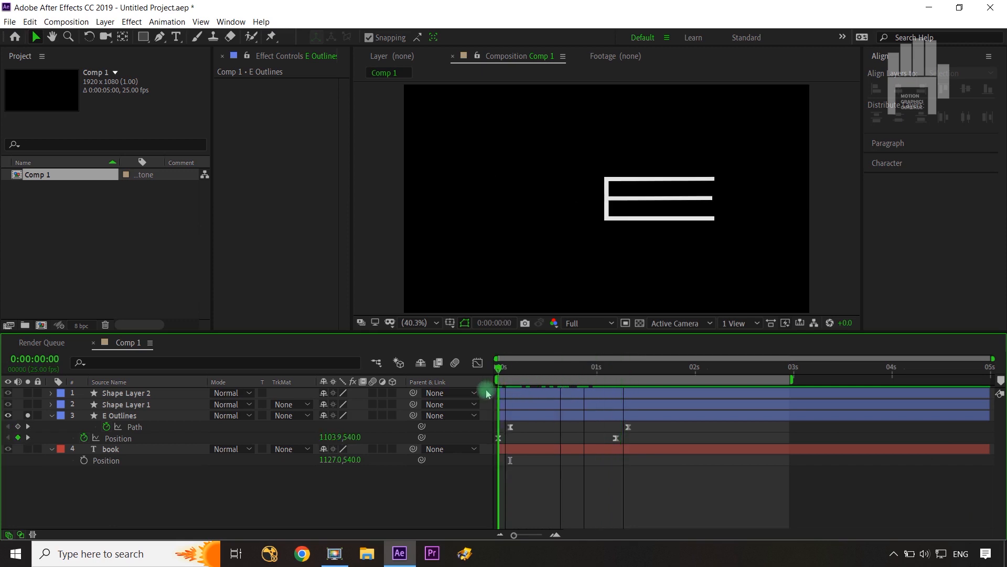
pyautogui.click(469, 476)
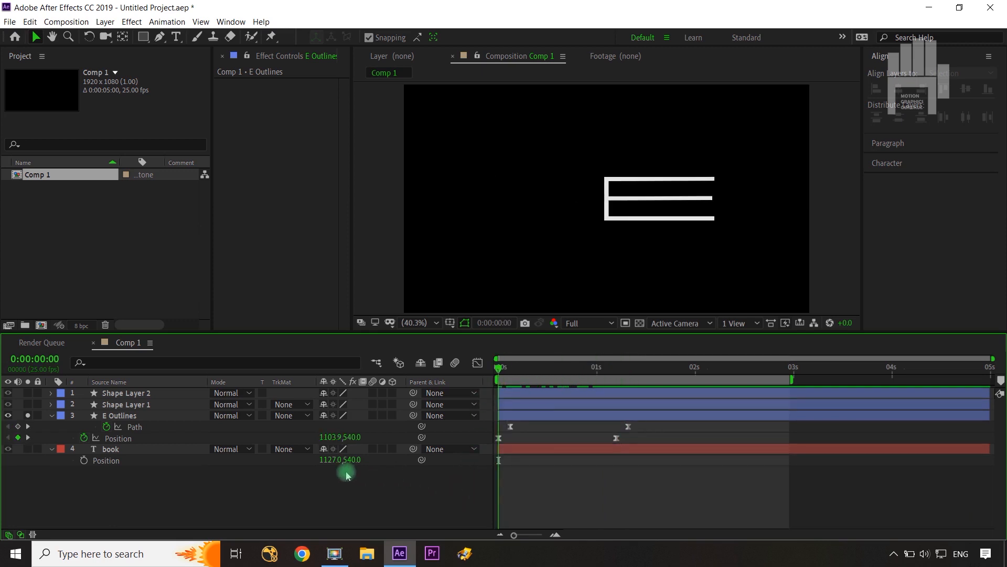
# Add Position keyframes to Shape Layer 1 and Shape Layer 2 at 0:00:00:00
pyautogui.click(128, 404)
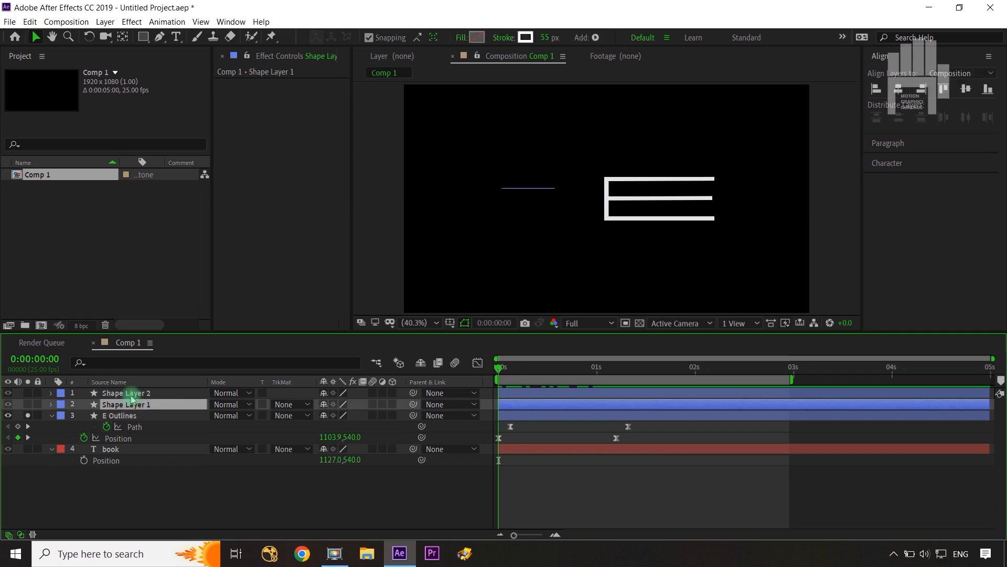
pyautogui.keyDown('shift'); pyautogui.click(132, 396); pyautogui.keyUp('shift')
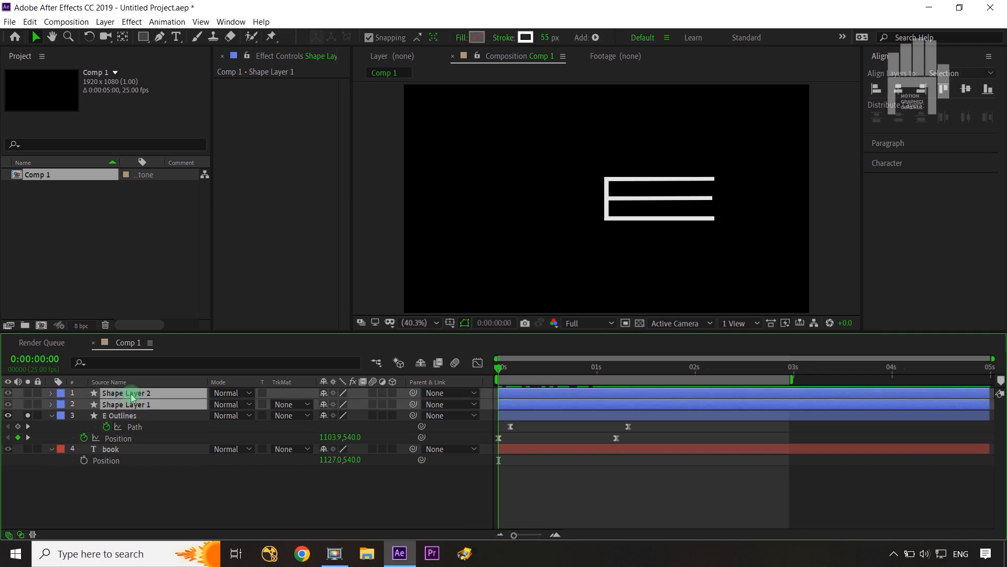
pyautogui.press('p')
pyautogui.click(84, 426)
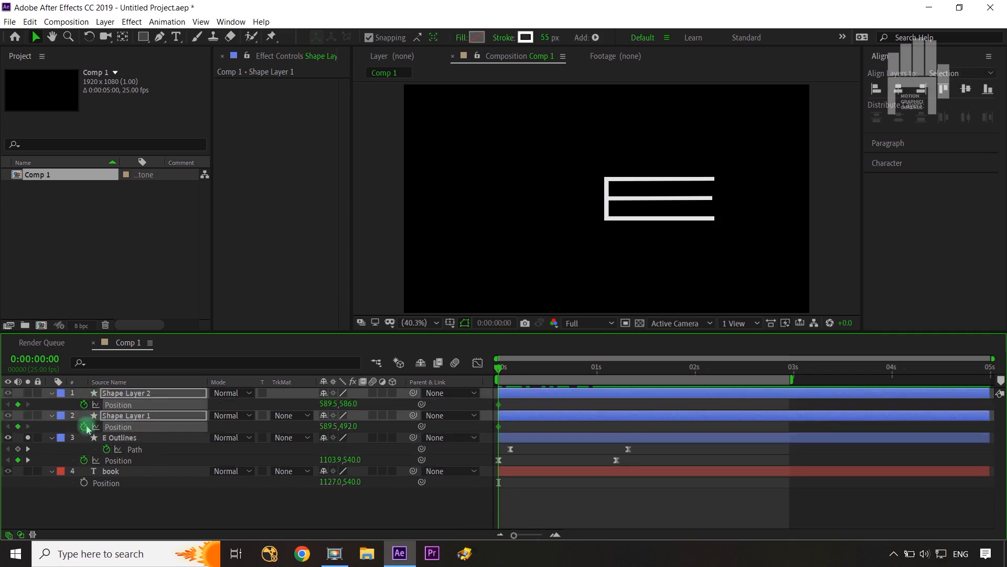
# Add a Path keyframe to Shape 1 in Shape Layer 2 at 0:00:00:00
pyautogui.click(52, 393)
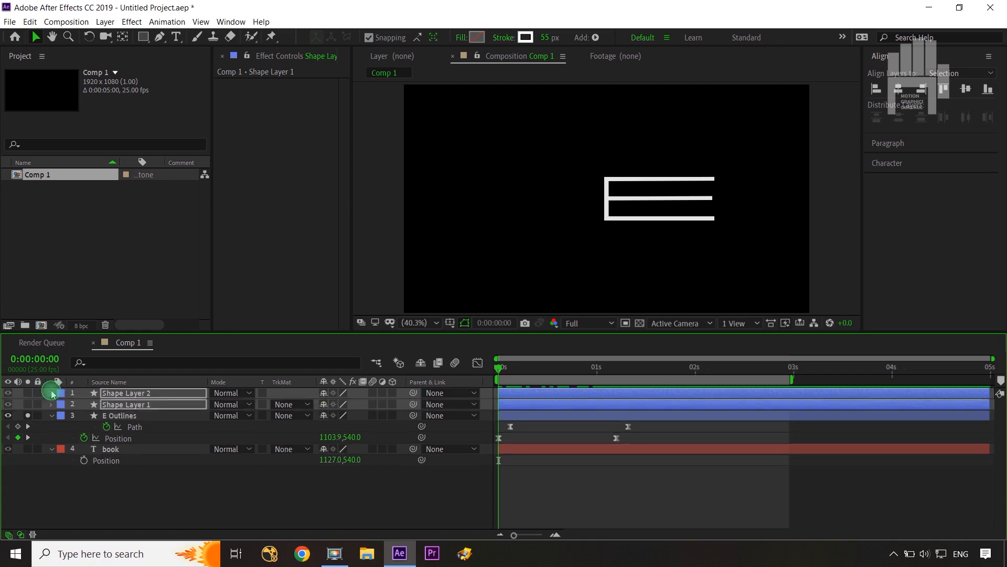
pyautogui.click(52, 393)
pyautogui.click(63, 406)
pyautogui.click(74, 416)
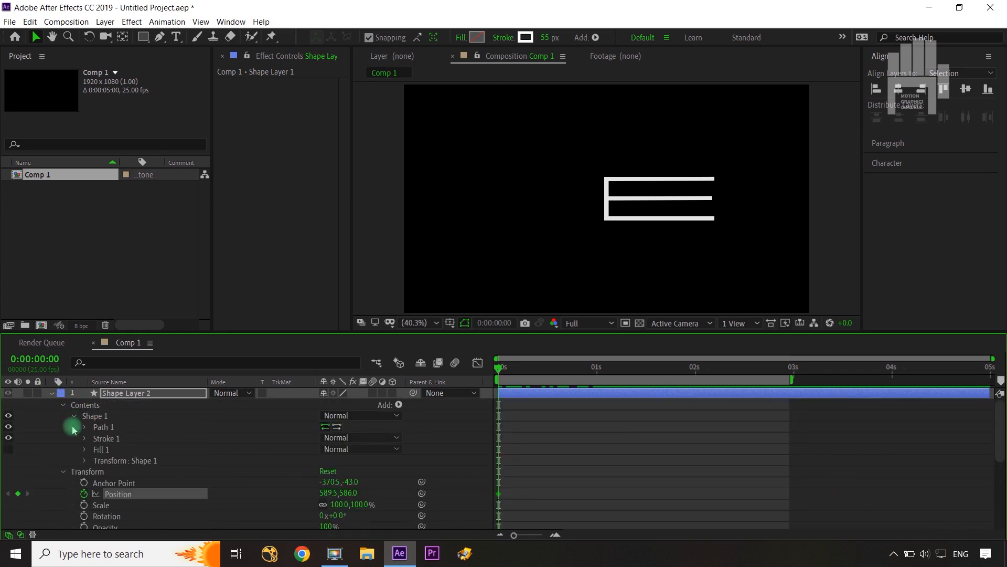
pyautogui.click(84, 427)
pyautogui.click(105, 438)
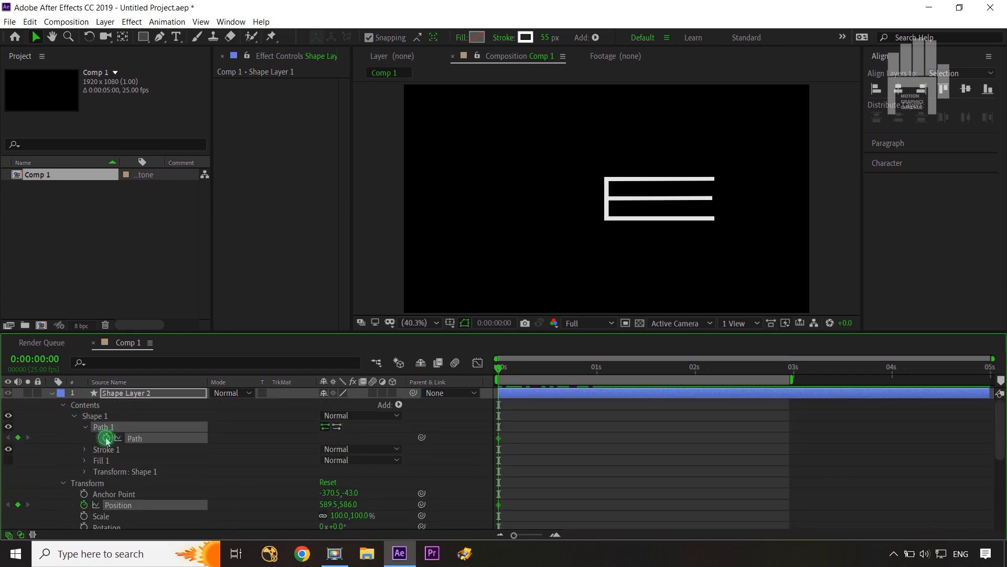
# Add a Path keyframe to Shape Layer 1 at 0:00:00:00 and reveal only the keyframed properties of both bar layers
pyautogui.scroll(-3, 183, 444)
pyautogui.click(63, 449)
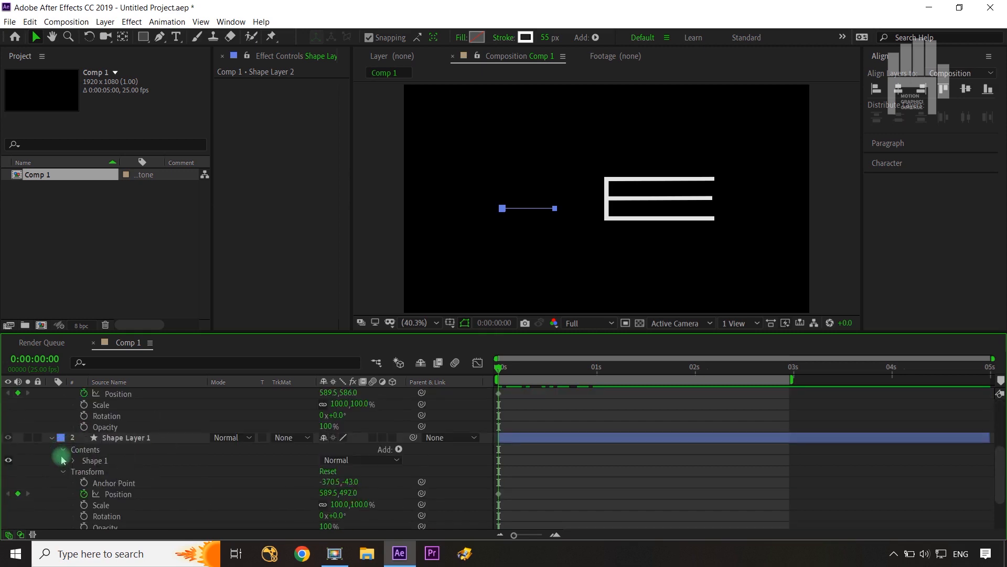
pyautogui.click(73, 462)
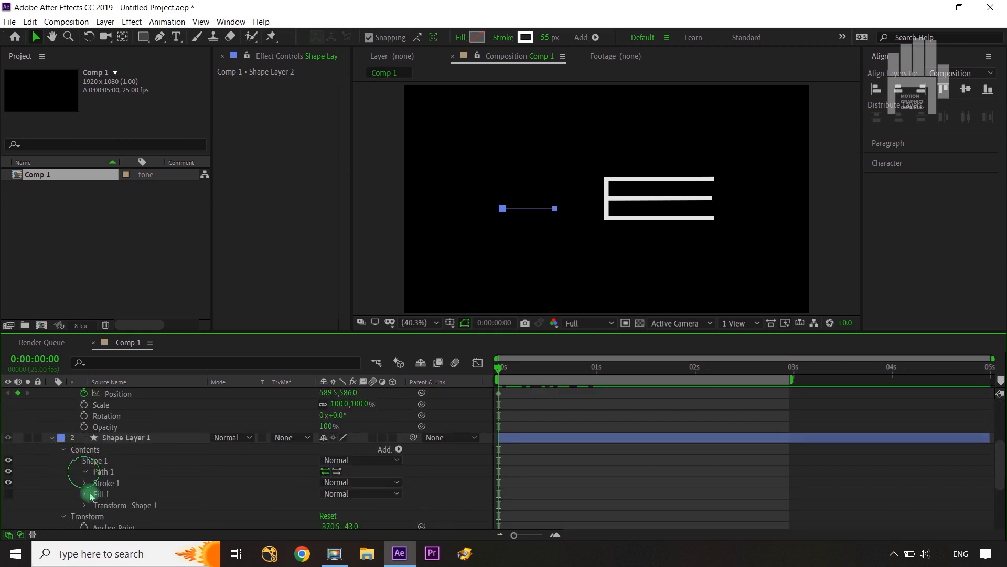
pyautogui.click(85, 471)
pyautogui.click(106, 483)
pyautogui.scroll(-2, 138, 475)
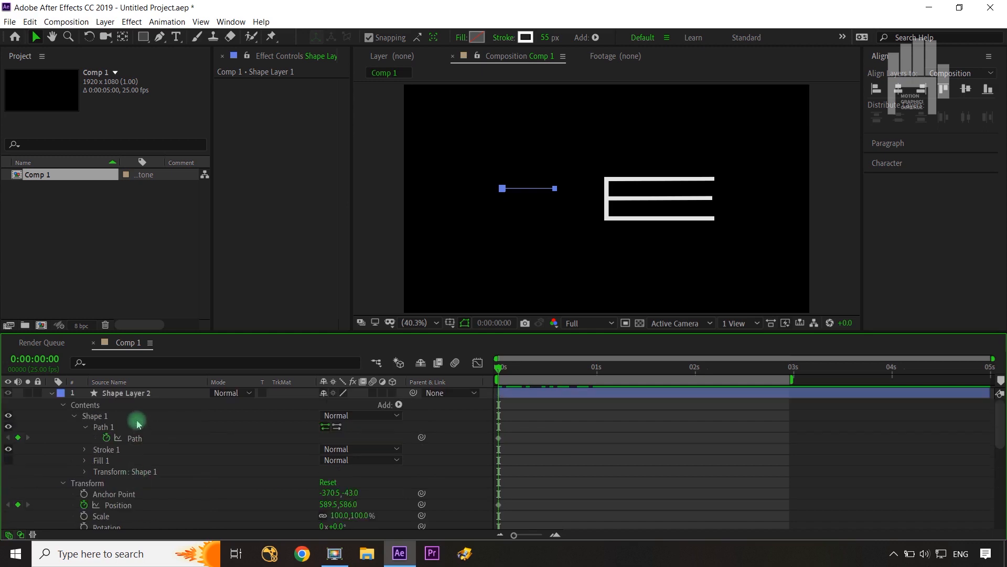
pyautogui.scroll(-3, 133, 399)
pyautogui.keyDown('shift'); pyautogui.click(132, 493); pyautogui.keyUp('shift')
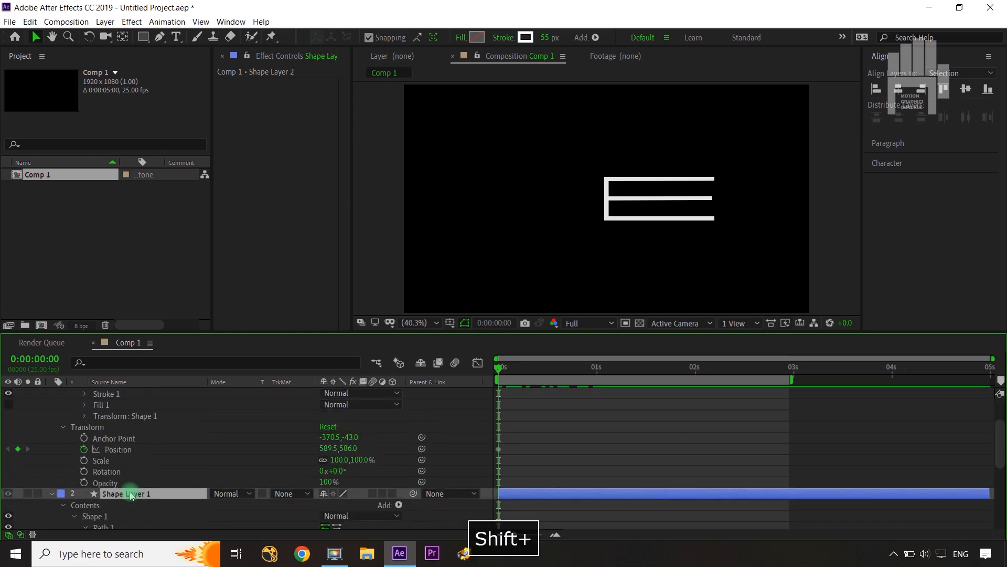
pyautogui.press('u')
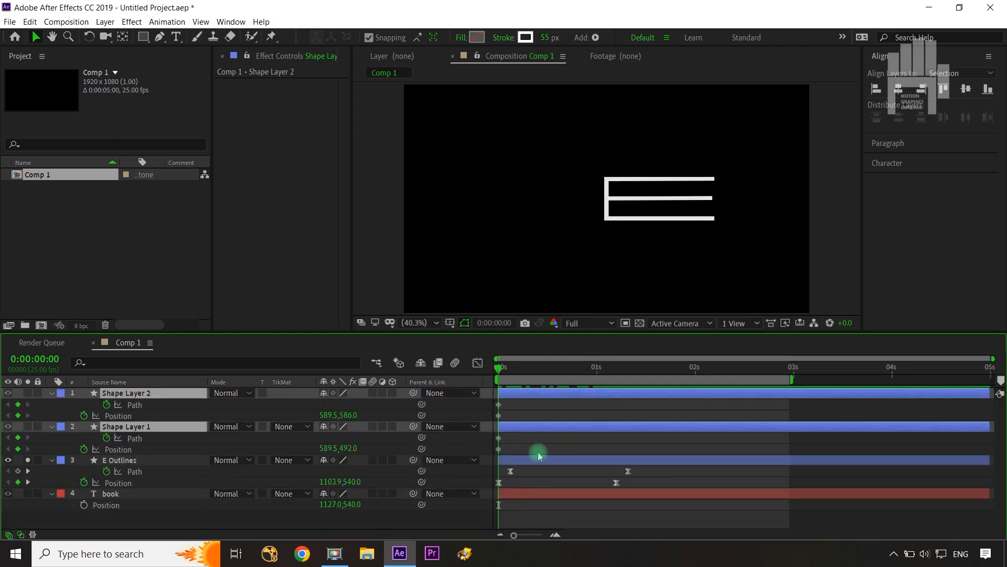
# Move the Path and Position keyframes of both bar layers to 0:00:00:03, aligned with the first E Outlines Path keyframe
pyautogui.click(516, 414)
pyautogui.moveTo(512, 410); pyautogui.dragTo(511, 450)
pyautogui.click(510, 481)
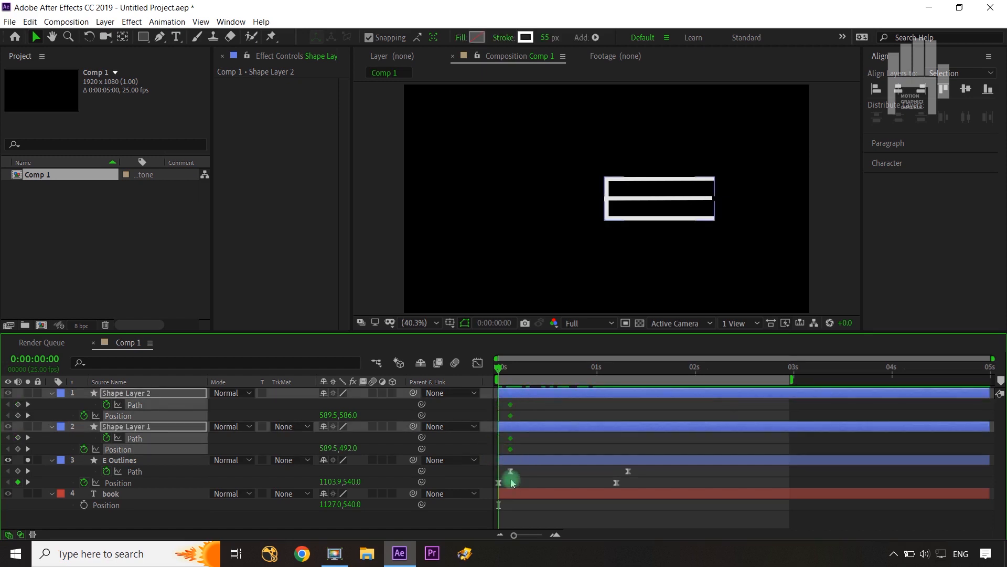
pyautogui.click(515, 417)
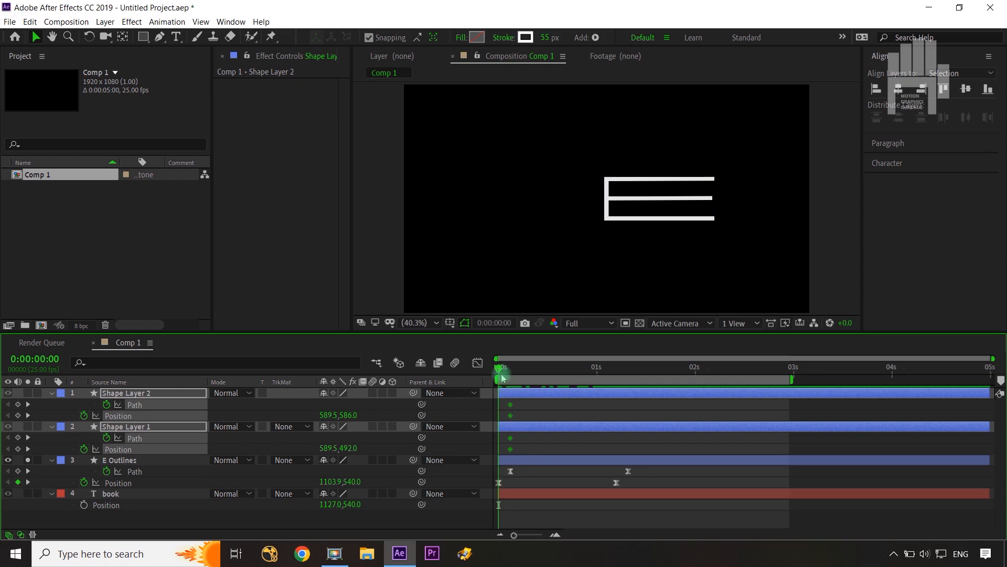
# Add Path and Position keyframes with unchanged values to Shape Layer 1 and Shape Layer 2 at 0:00:01:08
pyautogui.moveTo(502, 375); pyautogui.dragTo(511, 371)
pyautogui.hotkey('shift', 'pagedown')
pyautogui.hotkey('shift', 'pagedown')
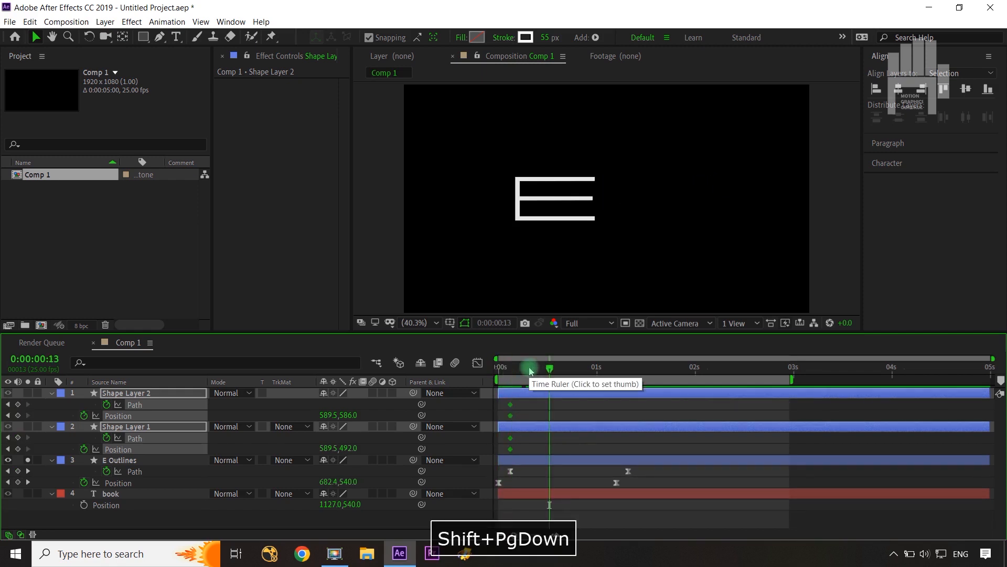
pyautogui.hotkey('shift', 'pagedown')
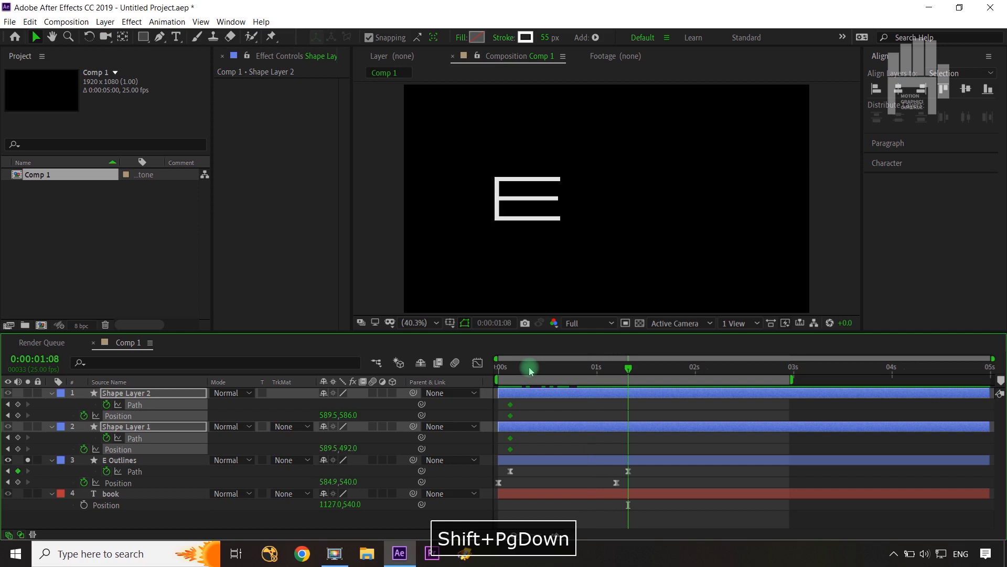
pyautogui.click(20, 404)
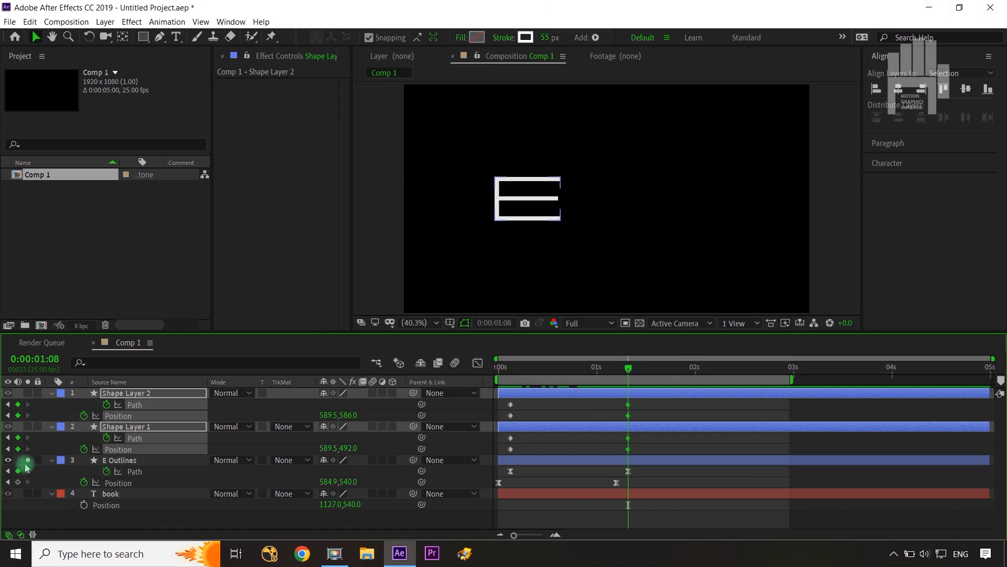
# Unsolo E Outlines with the book layer hidden, and set both bars' X position to 1143.5 at 0:00:00:03
pyautogui.click(28, 461)
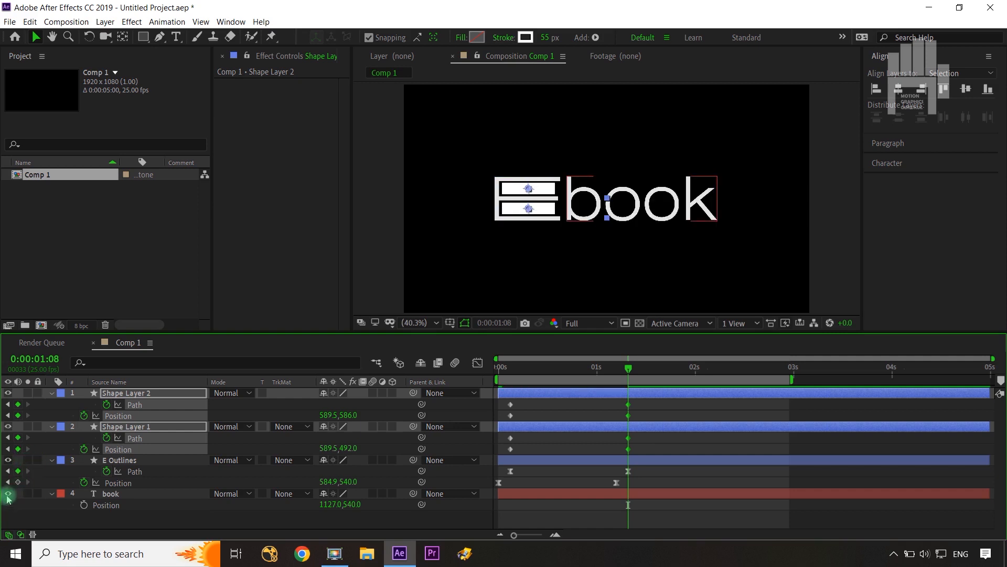
pyautogui.click(8, 493)
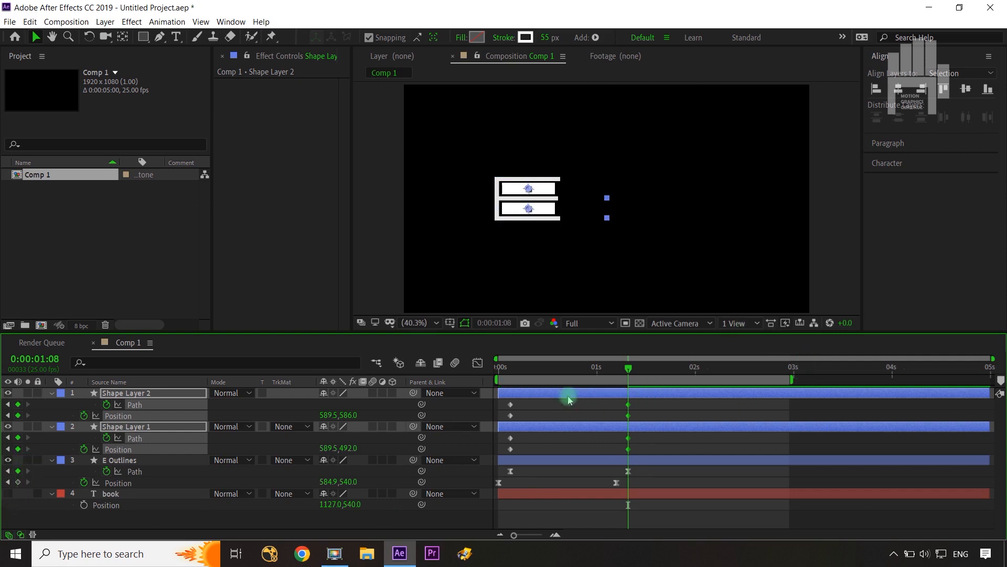
pyautogui.moveTo(596, 374); pyautogui.dragTo(512, 371)
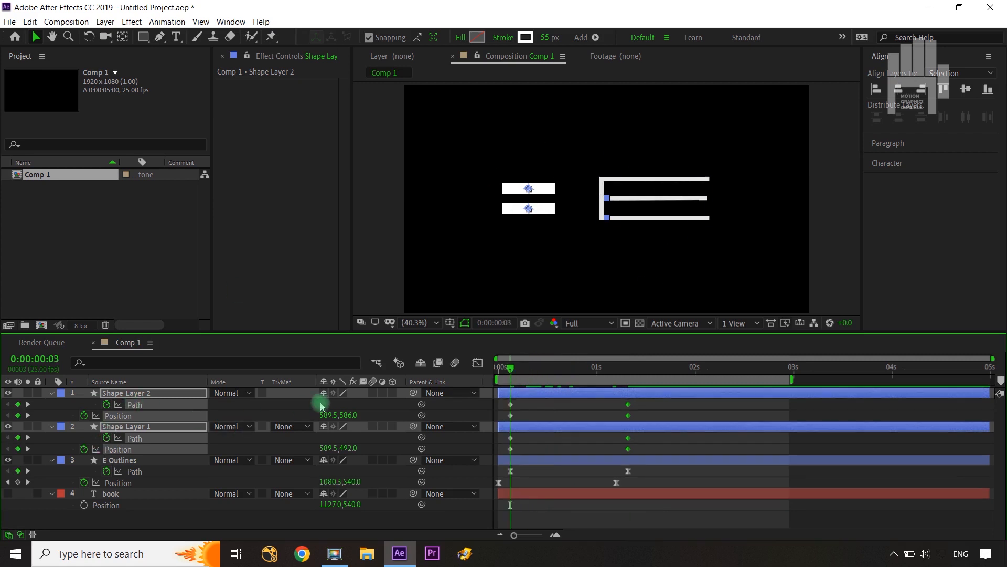
pyautogui.moveTo(324, 416); pyautogui.dragTo(674, 404)
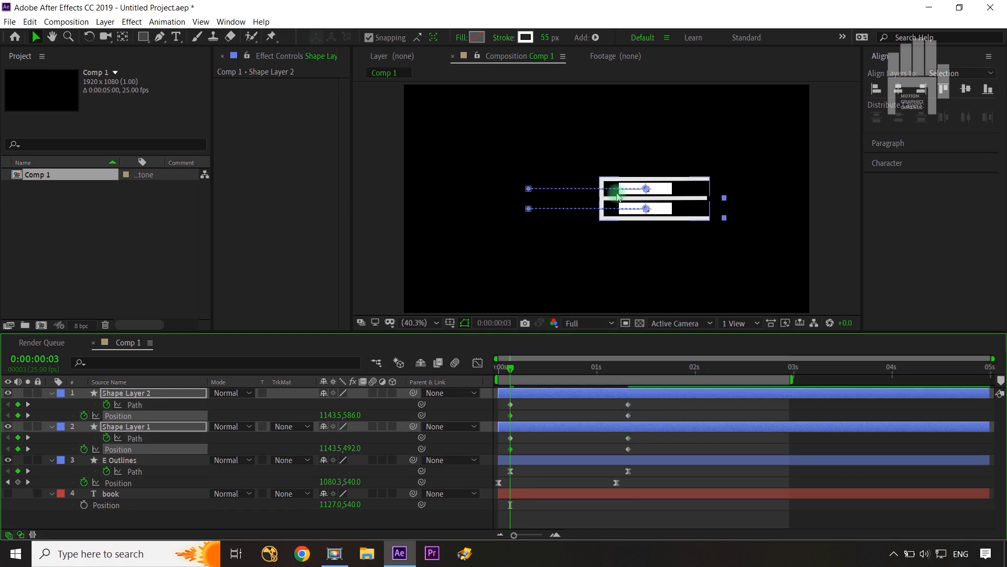
# Stretch the paths of Shape Layer 2 and Shape Layer 1 rightward at 0:00:00:03 so both bars extend equally past the E's arms
pyautogui.click(135, 405)
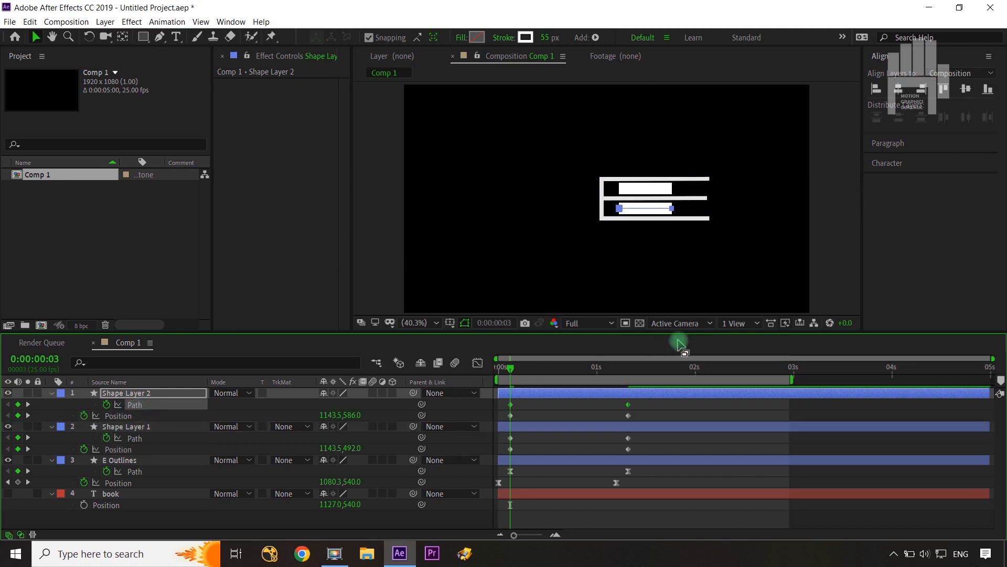
pyautogui.click(685, 229)
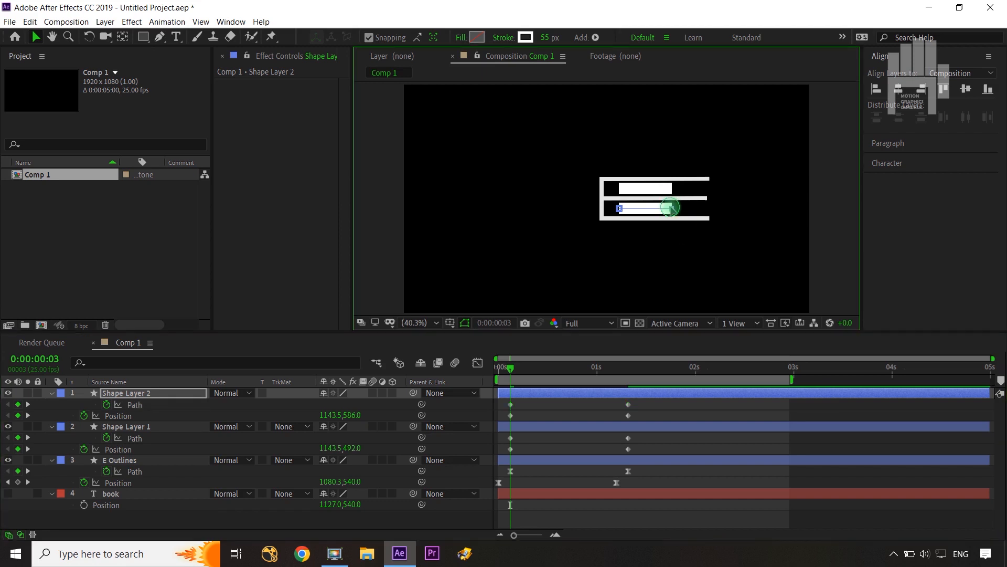
pyautogui.moveTo(670, 207); pyautogui.dragTo(710, 209)
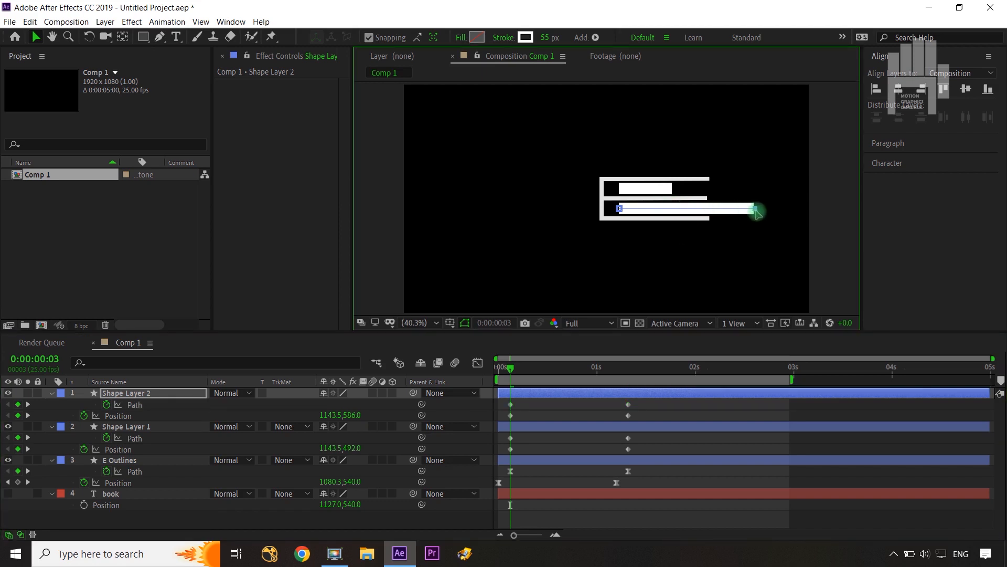
pyautogui.click(143, 439)
pyautogui.moveTo(664, 174); pyautogui.dragTo(733, 189)
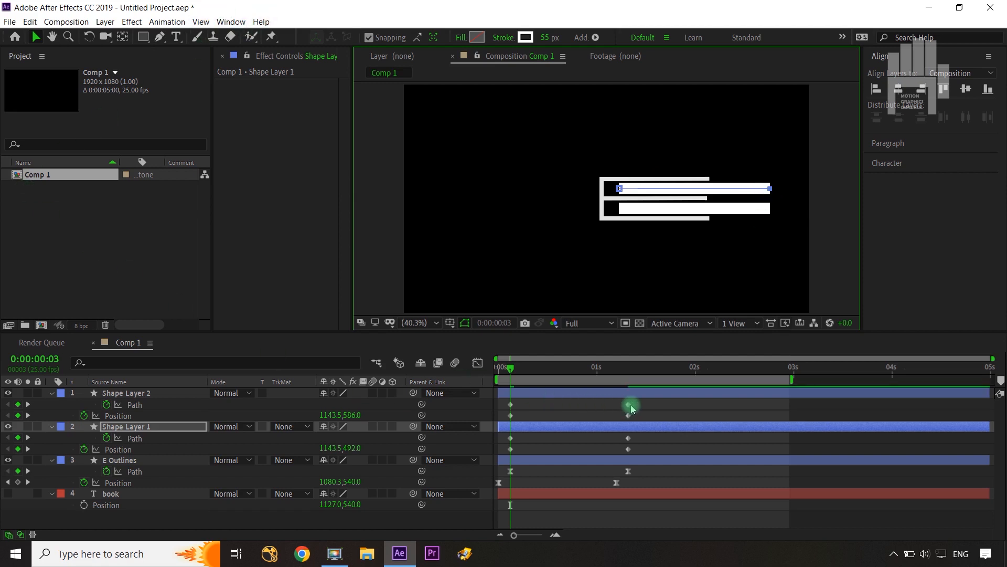
# Apply Easy Ease to both bars' Path and Position keyframes and raise the ending ease influence to 100% in the speed graph
pyautogui.moveTo(637, 398); pyautogui.dragTo(503, 451)
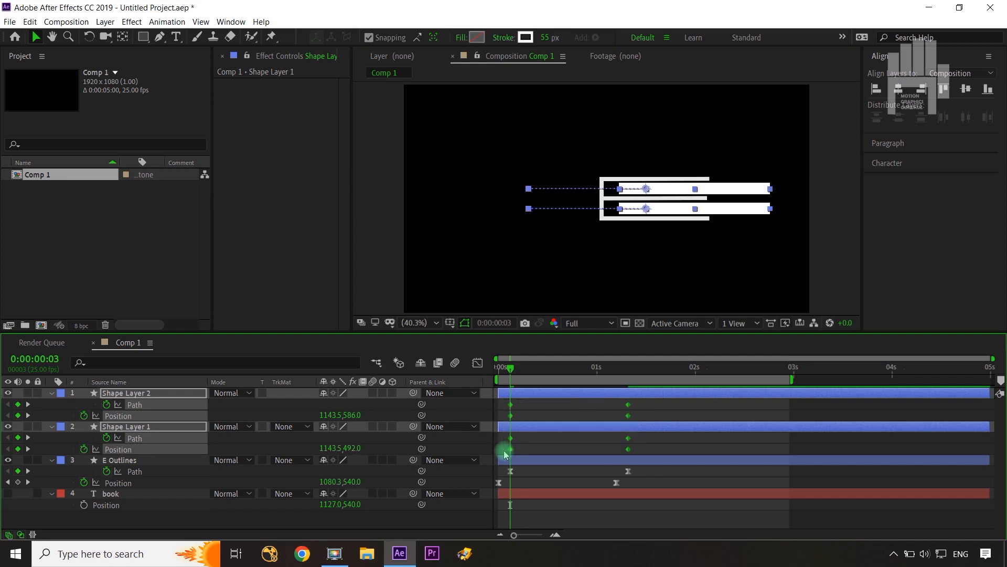
pyautogui.press('F9')
pyautogui.click(478, 363)
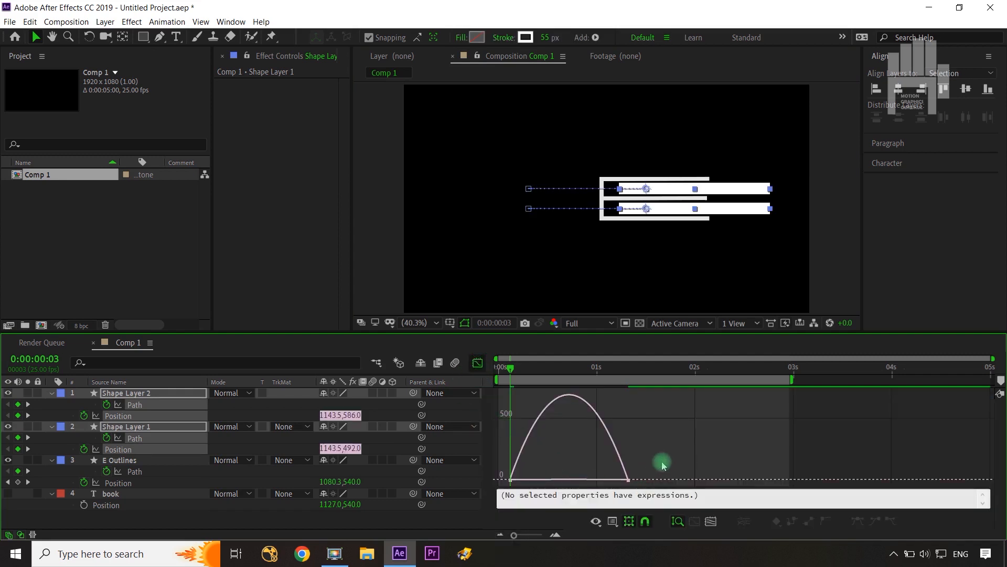
pyautogui.moveTo(660, 429); pyautogui.dragTo(569, 477)
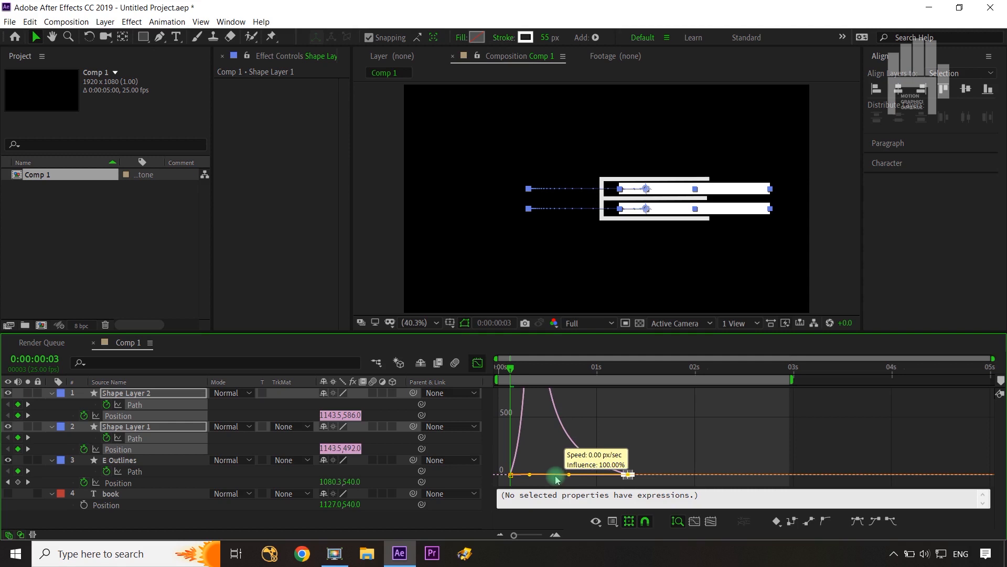
pyautogui.click(477, 368)
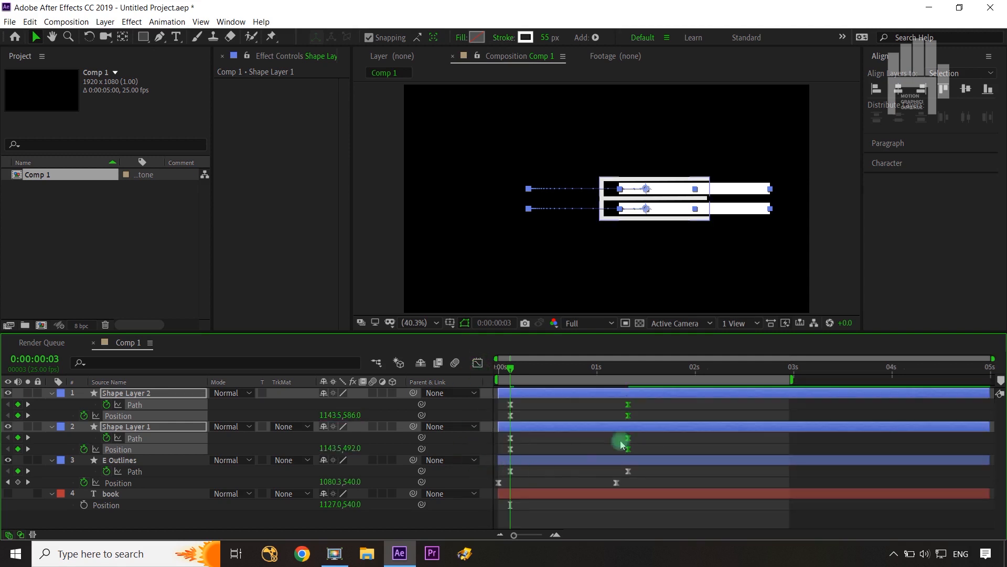
pyautogui.click(447, 409)
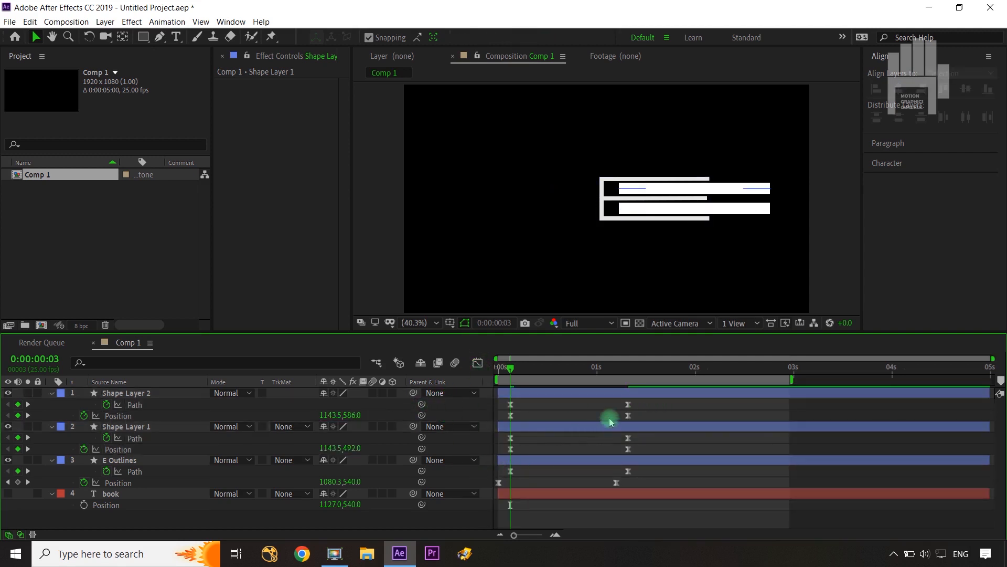
# Delay the Path keyframes of both bar layers by three frames so they start at 0:00:00:06
pyautogui.moveTo(643, 410); pyautogui.dragTo(497, 407)
pyautogui.moveTo(643, 439); pyautogui.dragTo(500, 442)
pyautogui.hotkey('ctrl', 'Right')
pyautogui.hotkey('ctrl', 'Right')
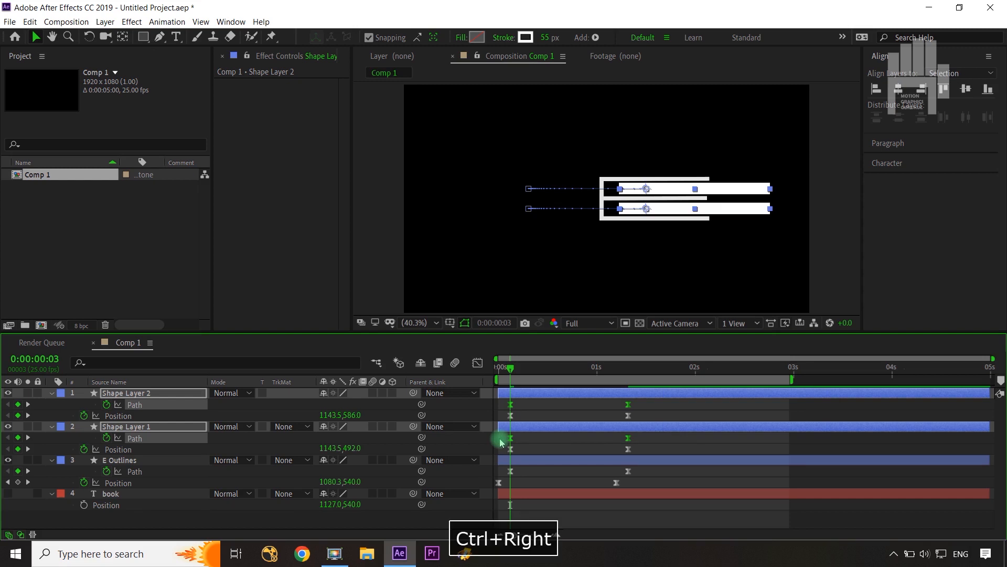
pyautogui.hotkey('ctrl', 'Right')
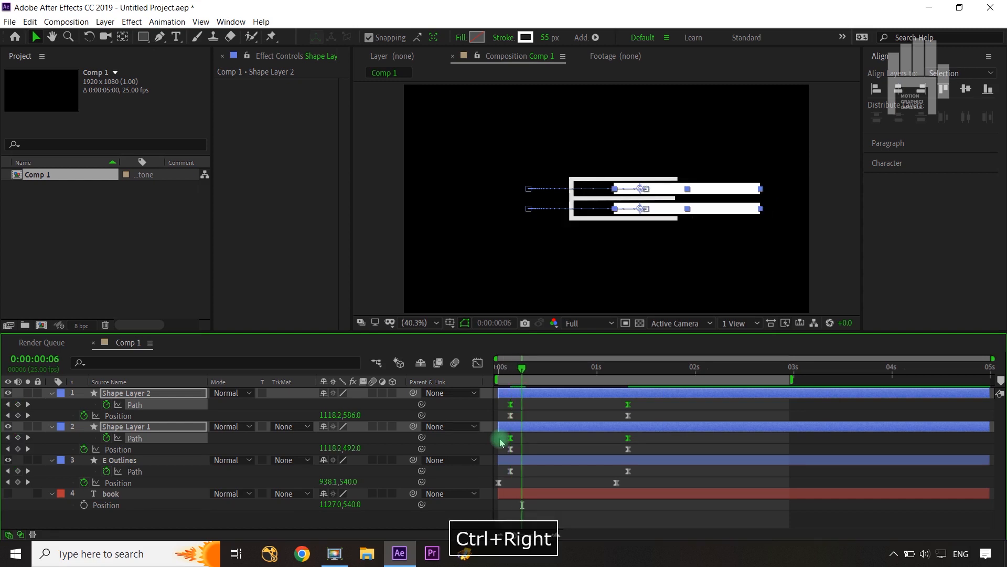
pyautogui.moveTo(516, 409); pyautogui.dragTo(550, 385)
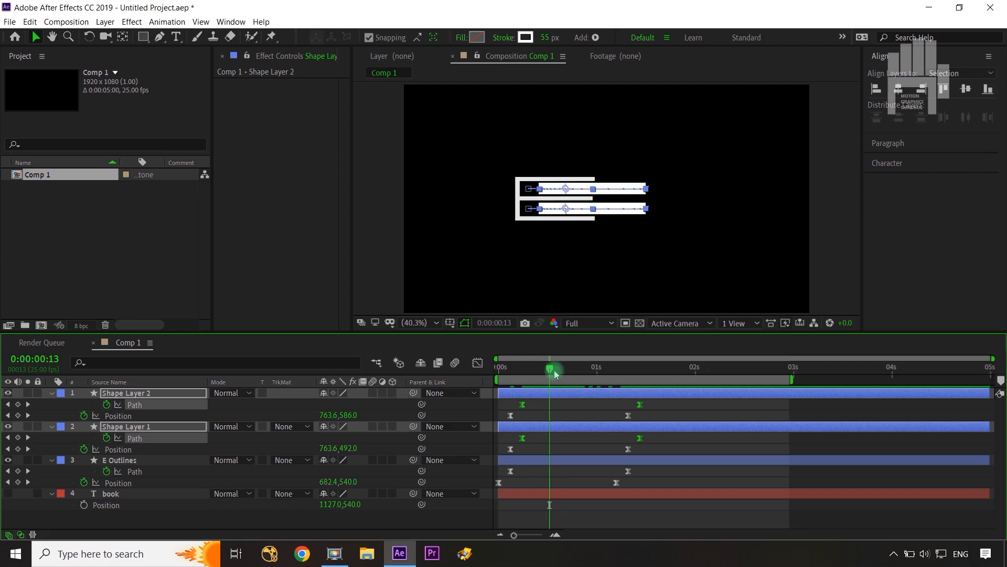
# Show the book layer again and add a Position keyframe to it at 0:00:00:15
pyautogui.moveTo(550, 371); pyautogui.dragTo(559, 373)
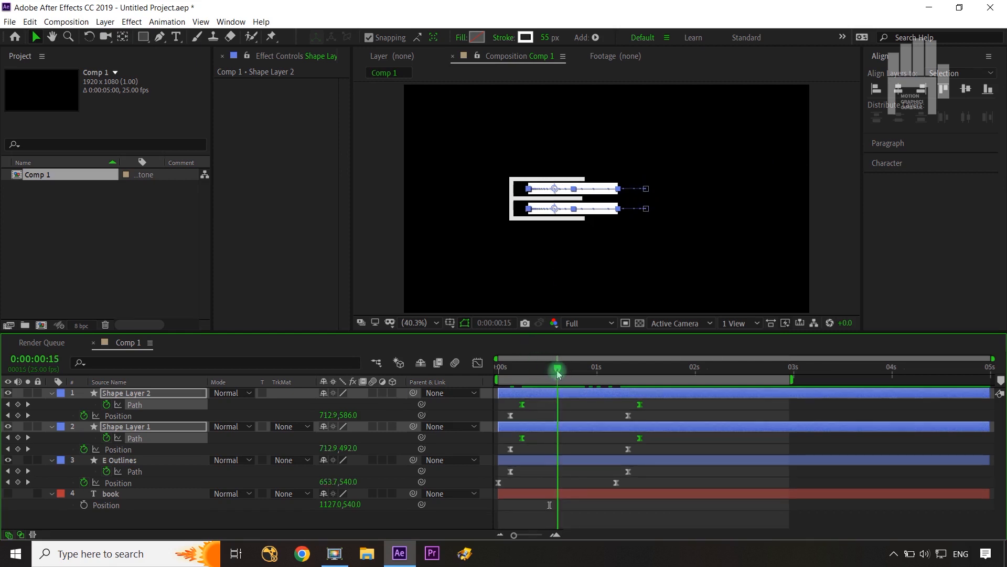
pyautogui.click(190, 516)
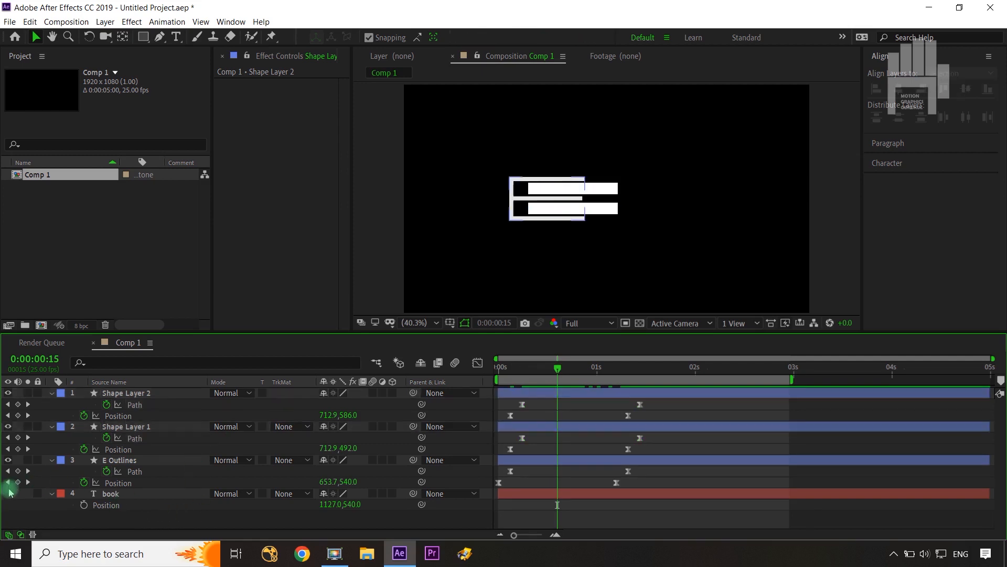
pyautogui.click(8, 493)
pyautogui.click(161, 501)
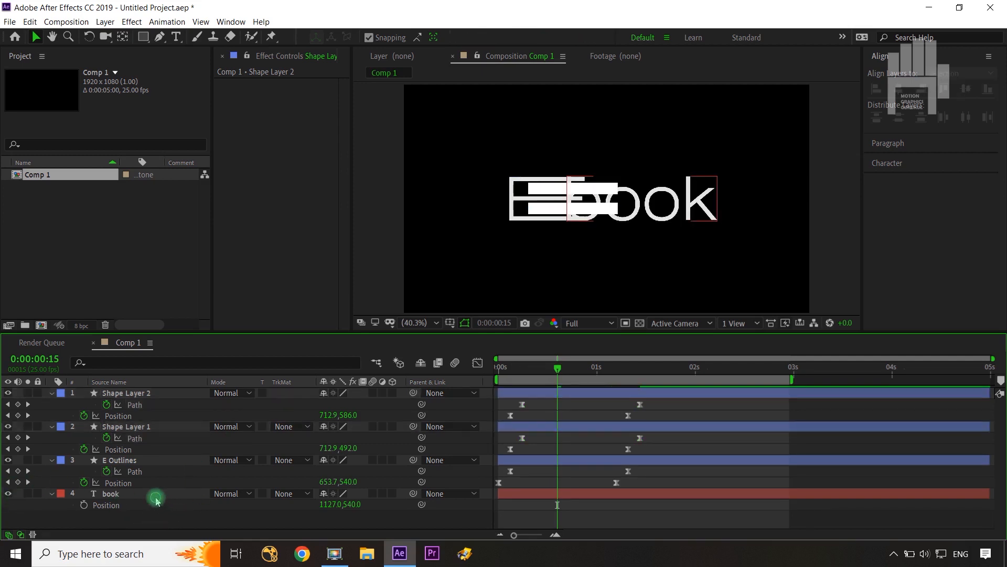
pyautogui.click(155, 499)
pyautogui.click(84, 505)
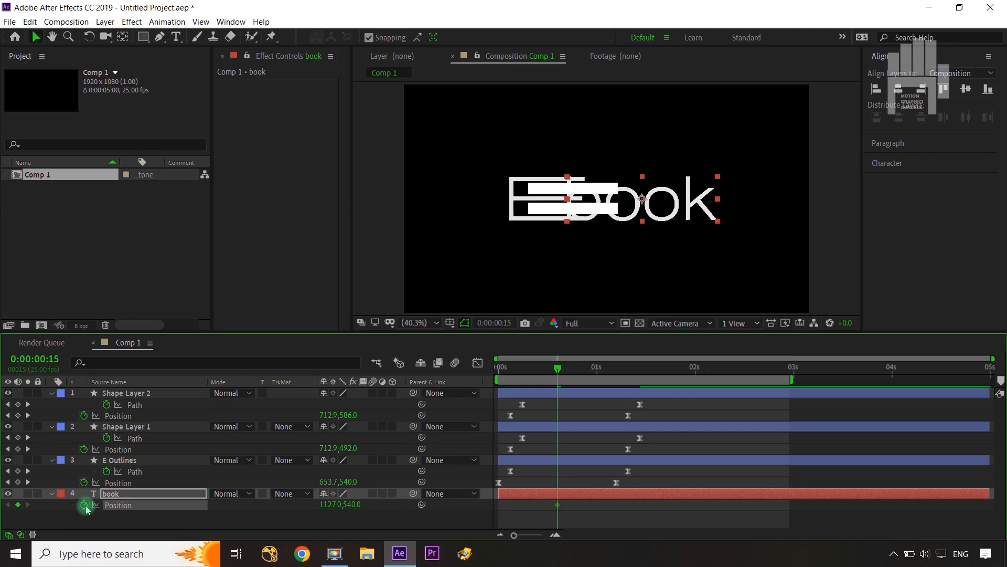
pyautogui.click(540, 484)
pyautogui.click(320, 506)
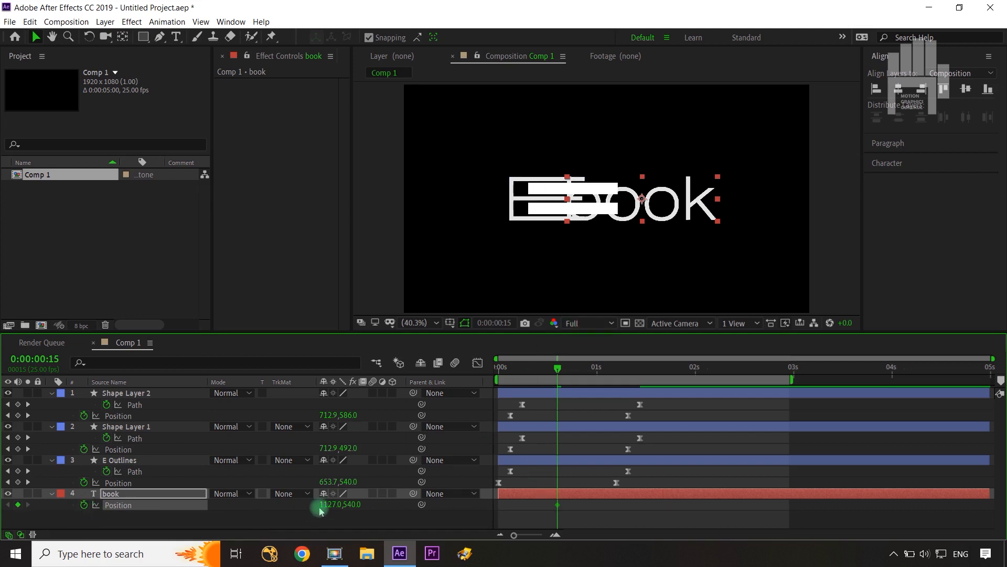
pyautogui.click(545, 427)
# Add an unchanged Position keyframe to the book layer at 0:00:01:20 and set its X position at 0:00:00:15 to 1396
pyautogui.hotkey('shift', 'pagedown')
pyautogui.hotkey('shift', 'pagedown')
pyautogui.hotkey('shift', 'pagedown')
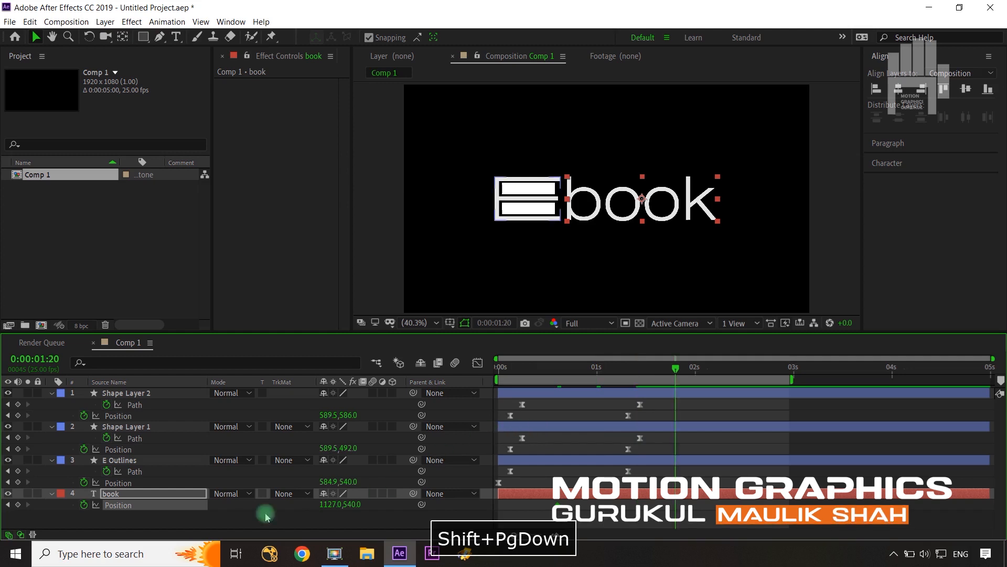
pyautogui.click(32, 505)
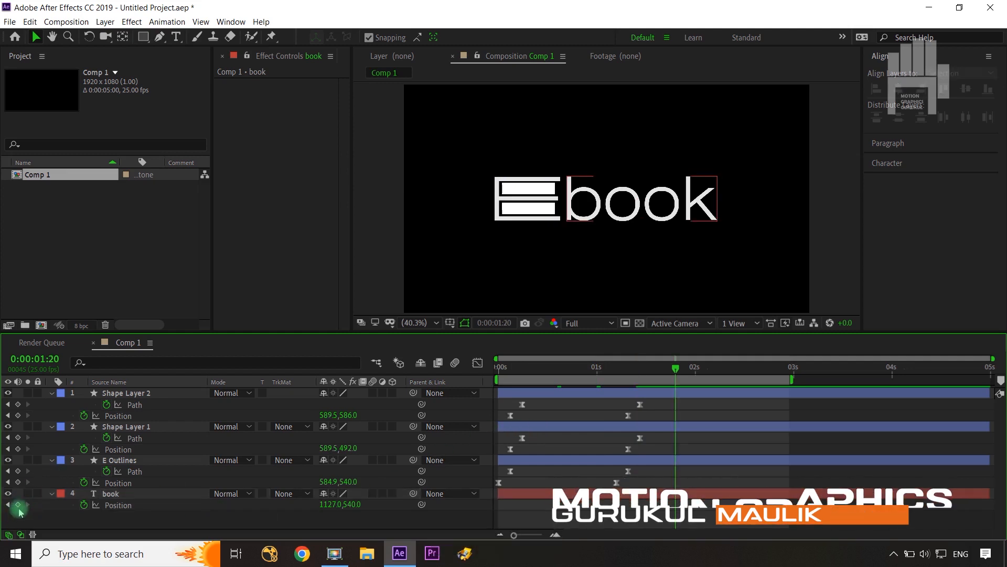
pyautogui.click(17, 505)
pyautogui.click(7, 505)
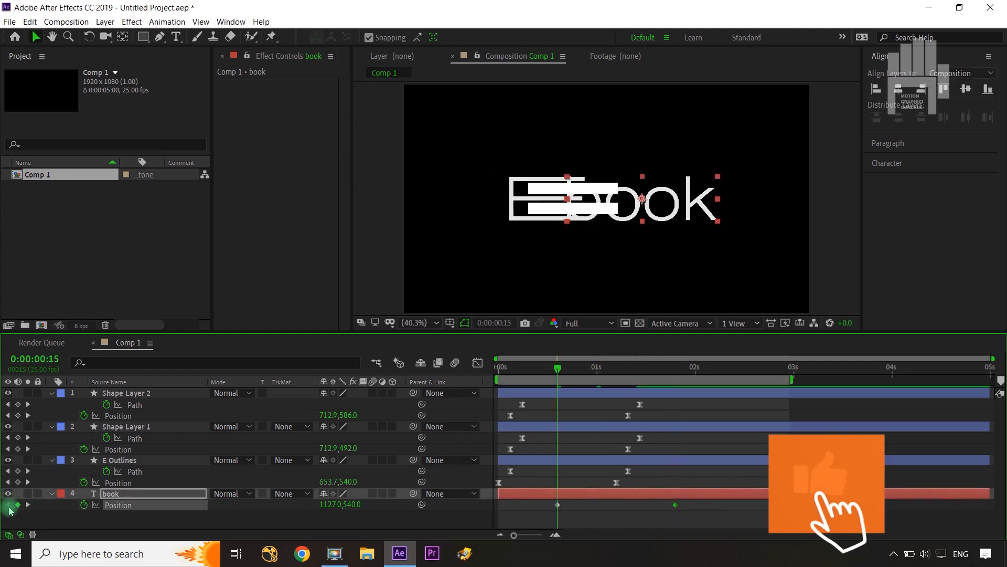
pyautogui.moveTo(319, 509); pyautogui.dragTo(497, 500)
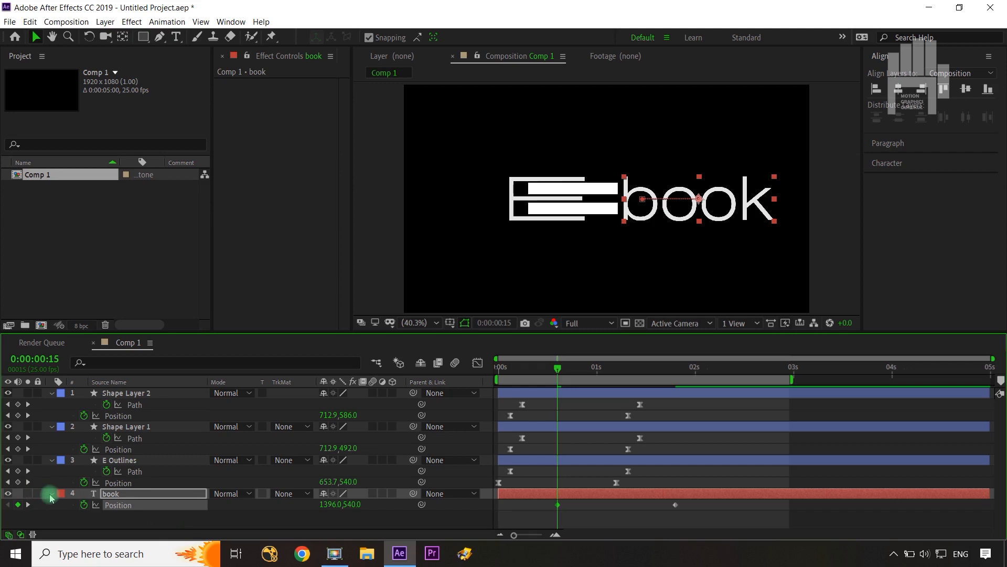
# Set the Grouping Alignment of the book text to -89, -32% so each letter's anchor sits at its left edge
pyautogui.click(51, 495)
pyautogui.click(51, 496)
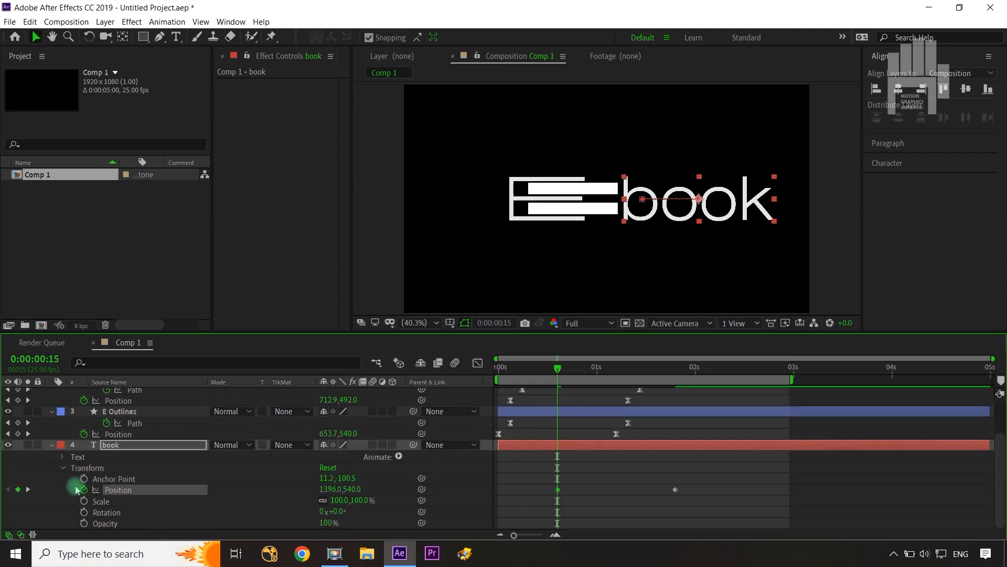
pyautogui.click(65, 469)
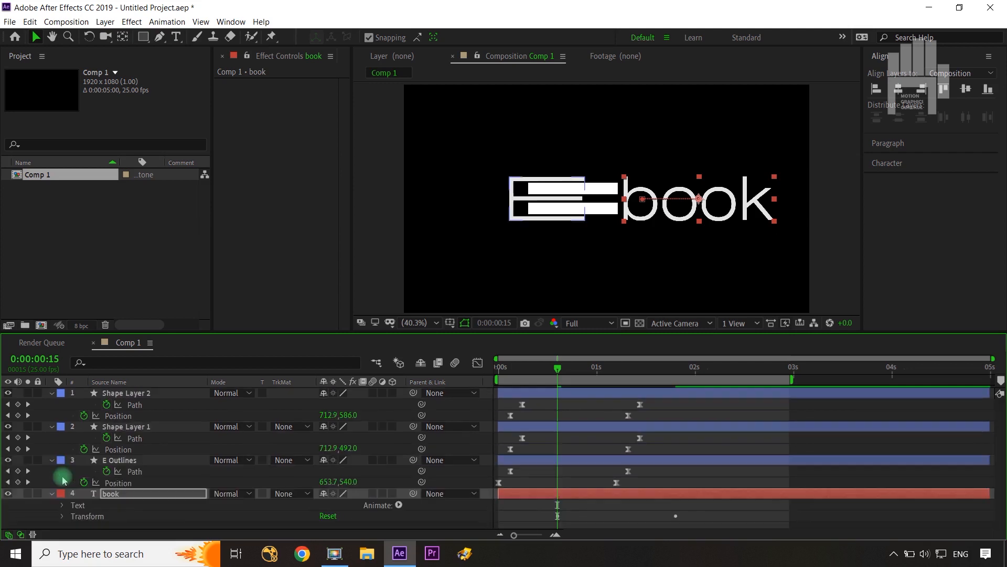
pyautogui.click(63, 506)
pyautogui.scroll(-1, 77, 507)
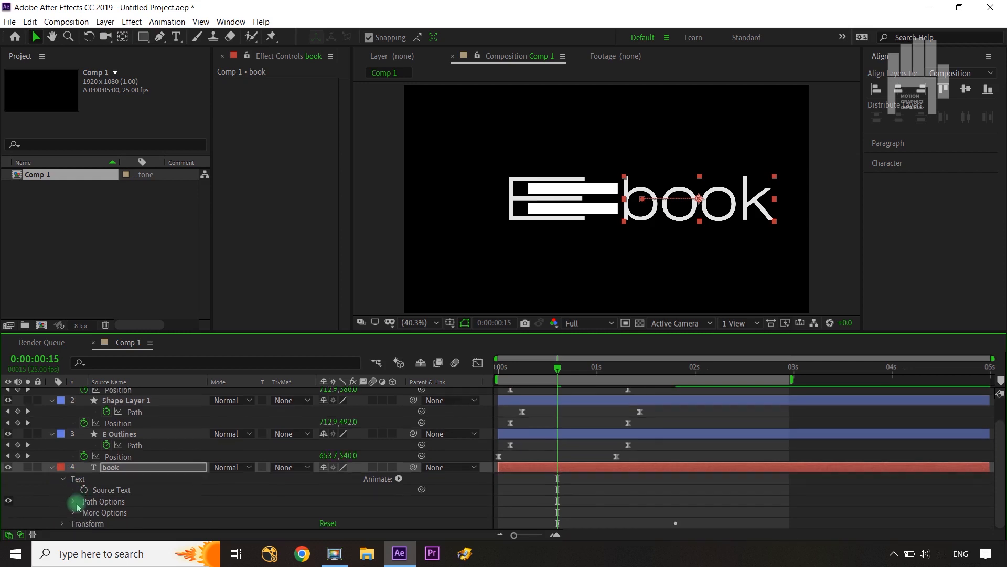
pyautogui.click(74, 515)
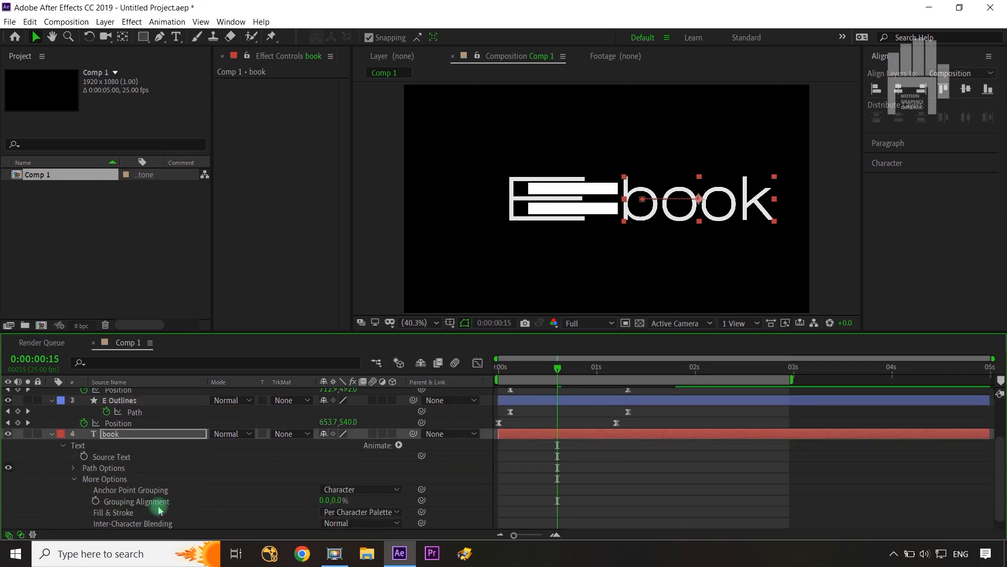
pyautogui.press('.')
pyautogui.press('.')
pyautogui.press('.')
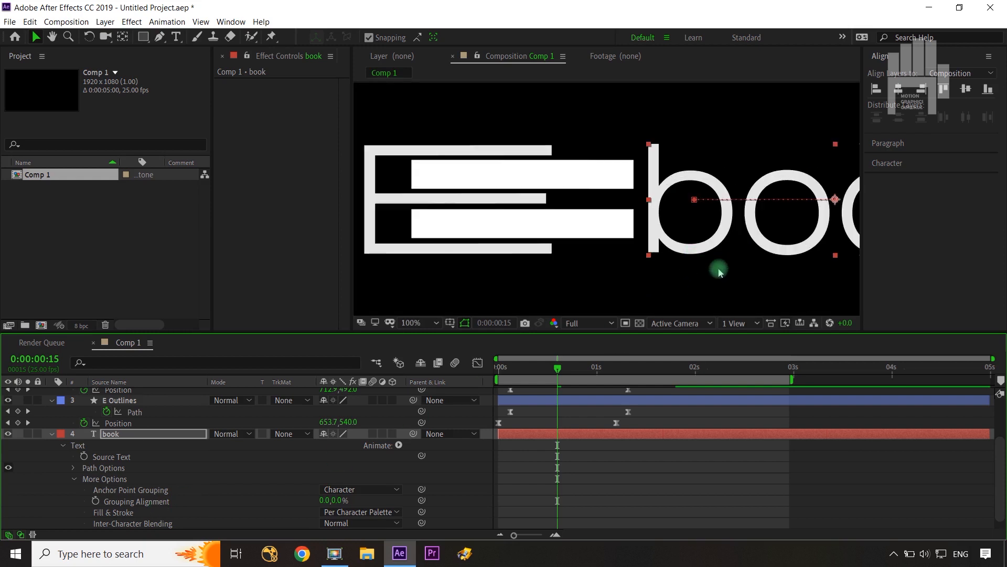
pyautogui.press('space')
pyautogui.moveTo(731, 274); pyautogui.dragTo(531, 265)
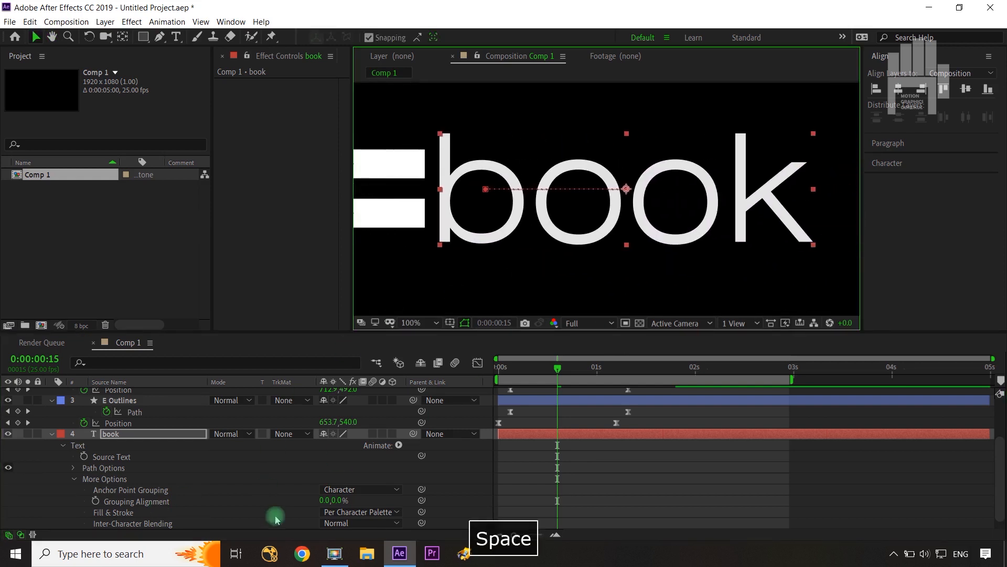
pyautogui.moveTo(315, 500); pyautogui.dragTo(264, 504)
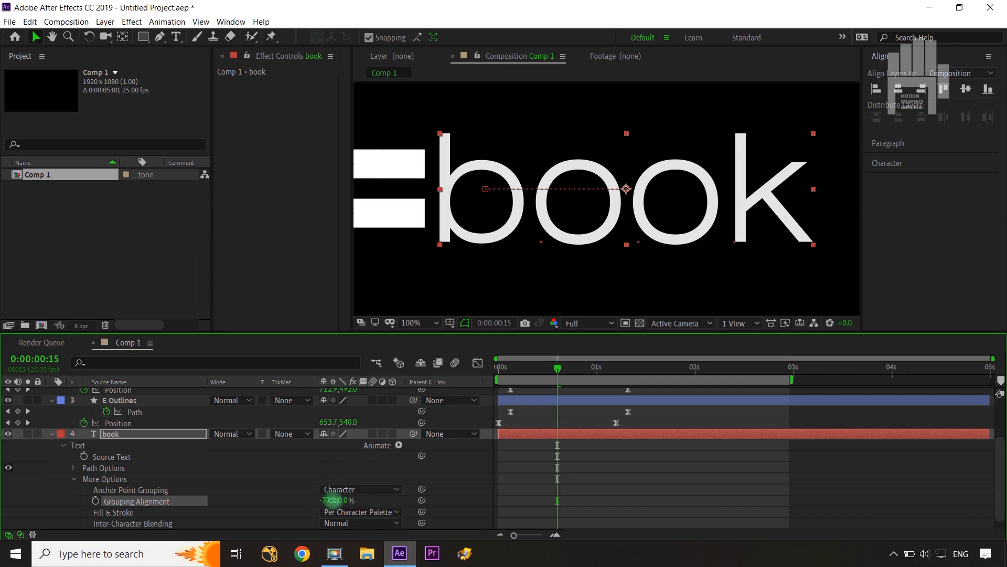
pyautogui.moveTo(333, 503); pyautogui.dragTo(307, 500)
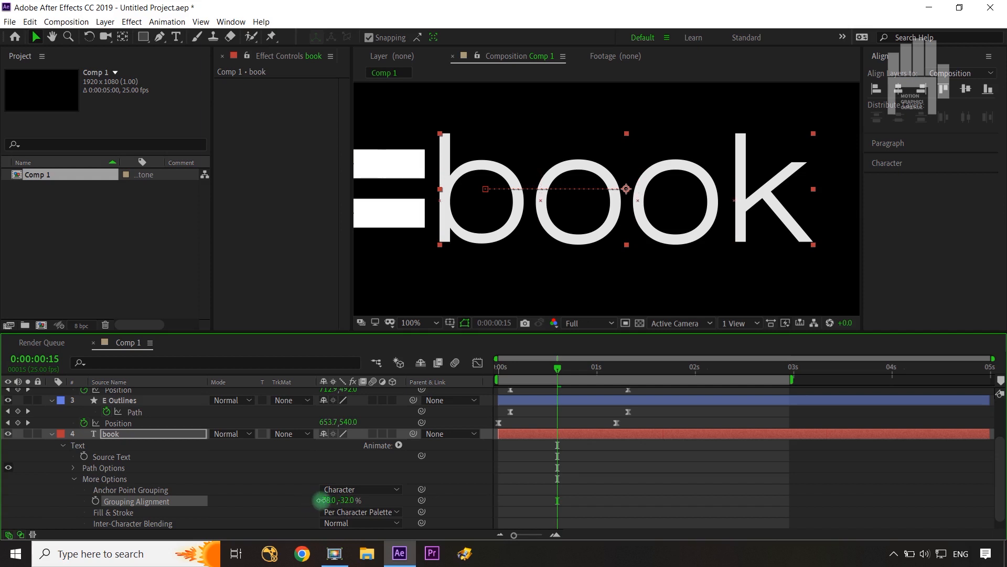
pyautogui.moveTo(320, 500); pyautogui.dragTo(329, 507)
# Add a Scale text animator to the book layer and set its scale to 0, 100%
pyautogui.scroll(-1, 262, 493)
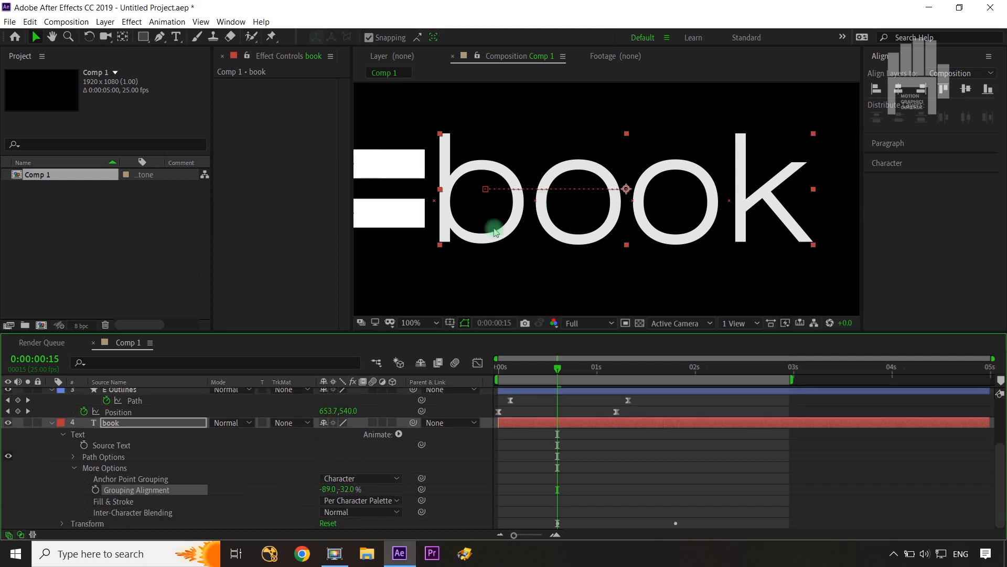
pyautogui.click(399, 434)
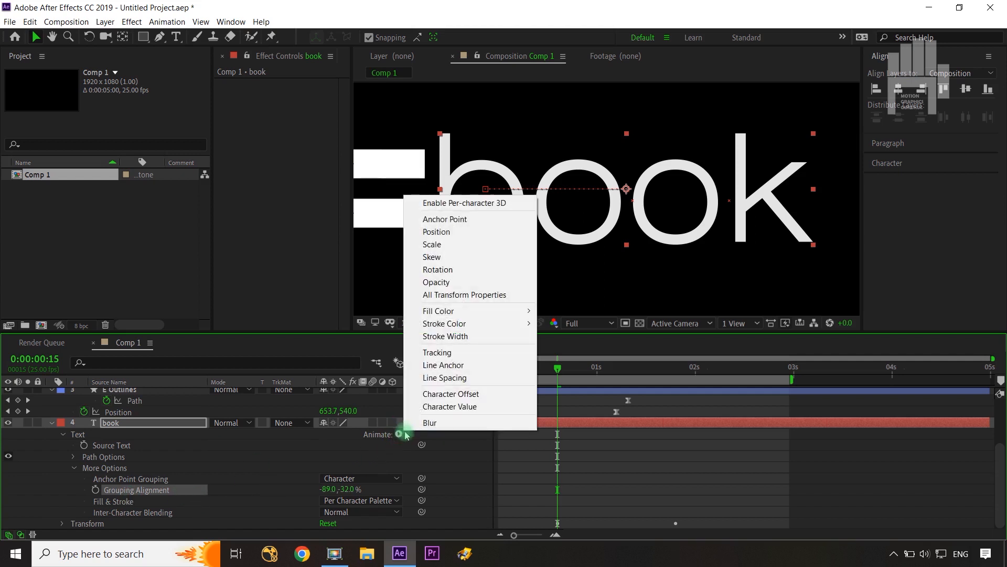
pyautogui.click(464, 250)
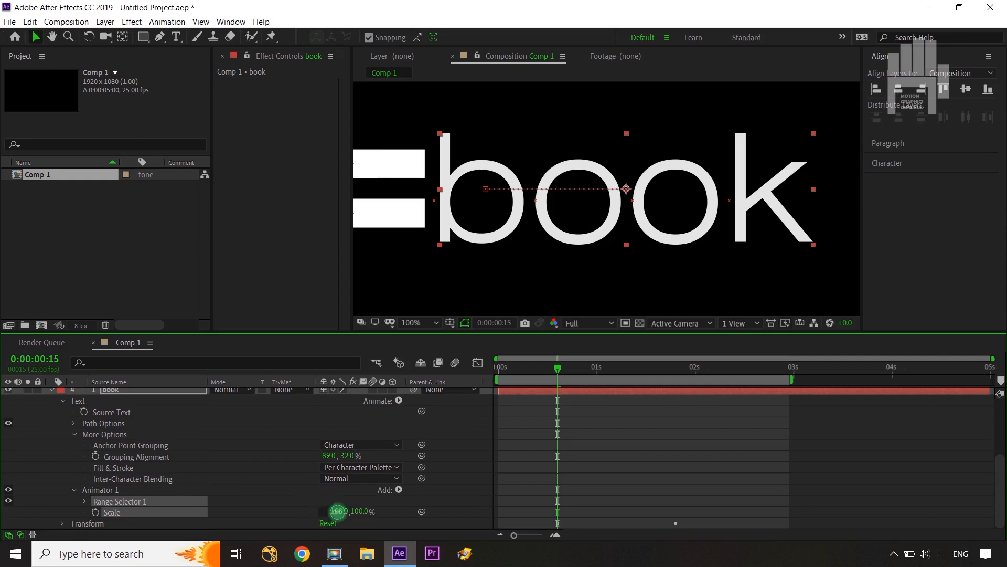
pyautogui.moveTo(337, 511); pyautogui.dragTo(293, 516)
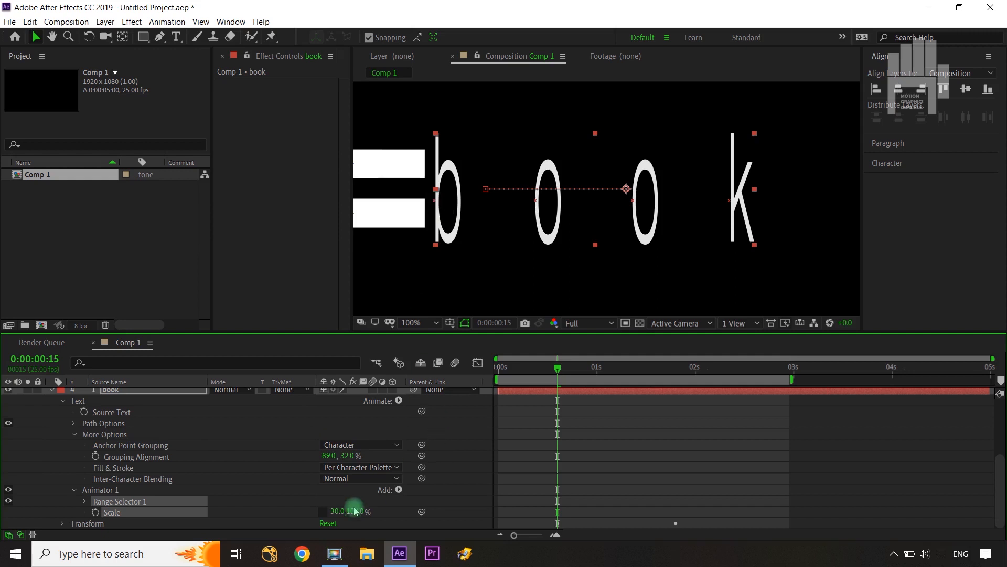
pyautogui.click(397, 502)
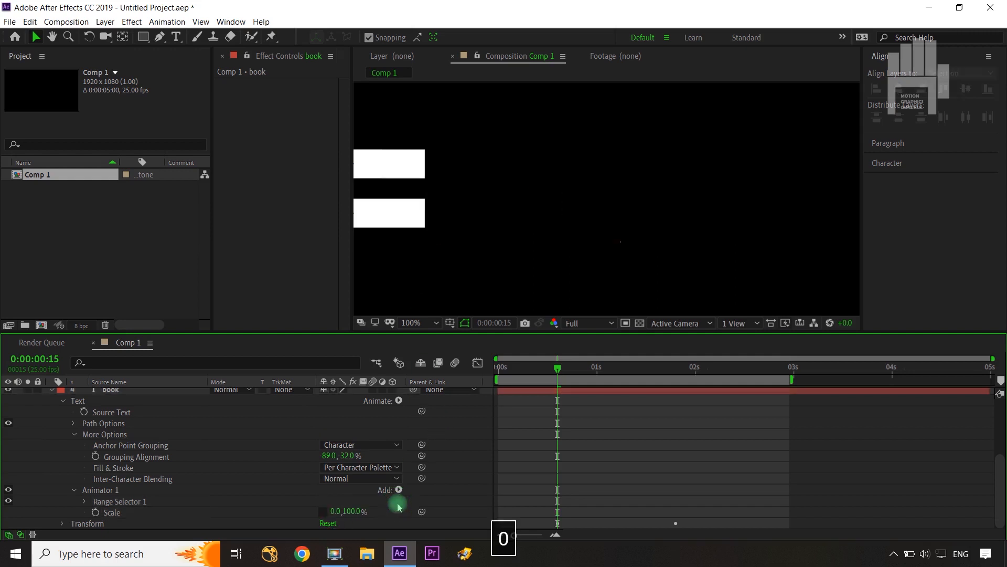
# Add a keyframe to the book text animator's Range Selector Start at 0:00:00:15, keeping it at 0%
pyautogui.click(97, 514)
pyautogui.click(83, 502)
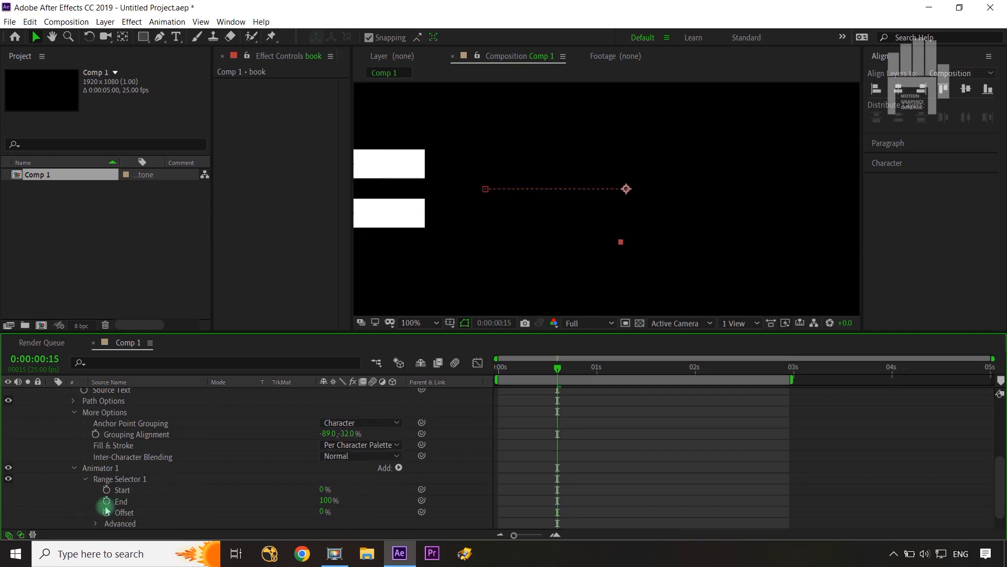
pyautogui.click(106, 490)
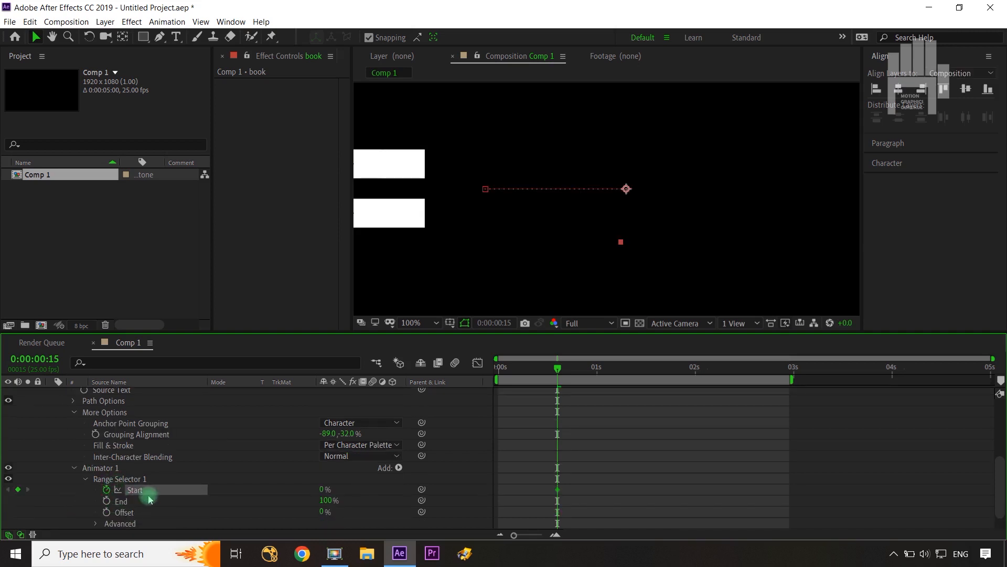
# Show only the book layer's keyframed properties and set the Range Selector Start to 100% at 0:00:01:20
pyautogui.scroll(4, 160, 495)
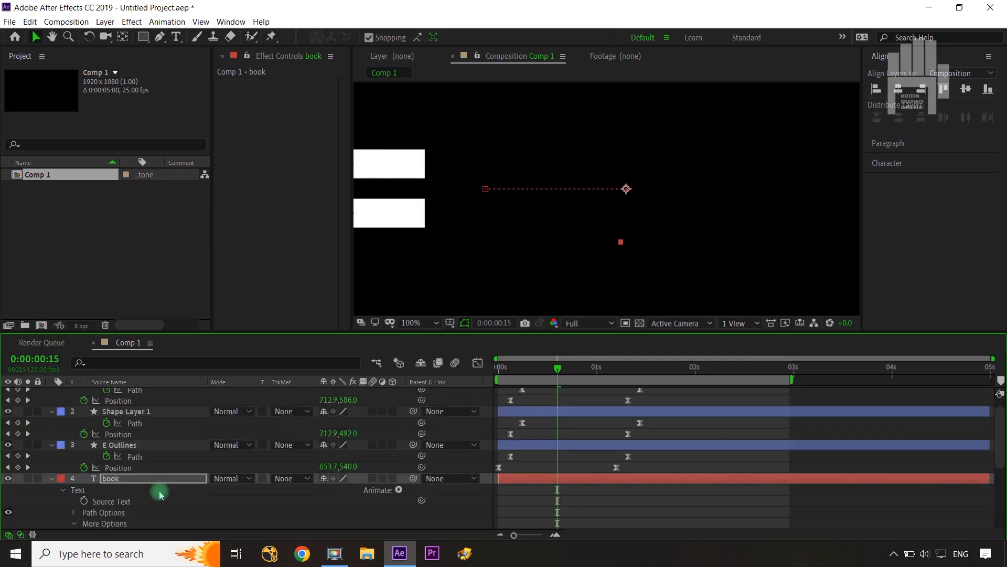
pyautogui.click(123, 484)
pyautogui.press('u')
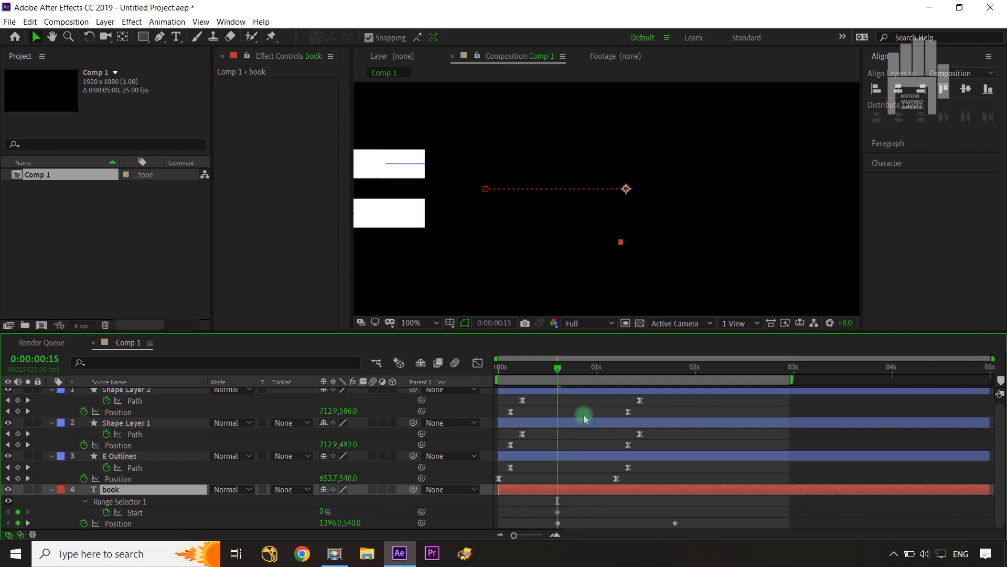
pyautogui.moveTo(559, 370); pyautogui.dragTo(675, 391)
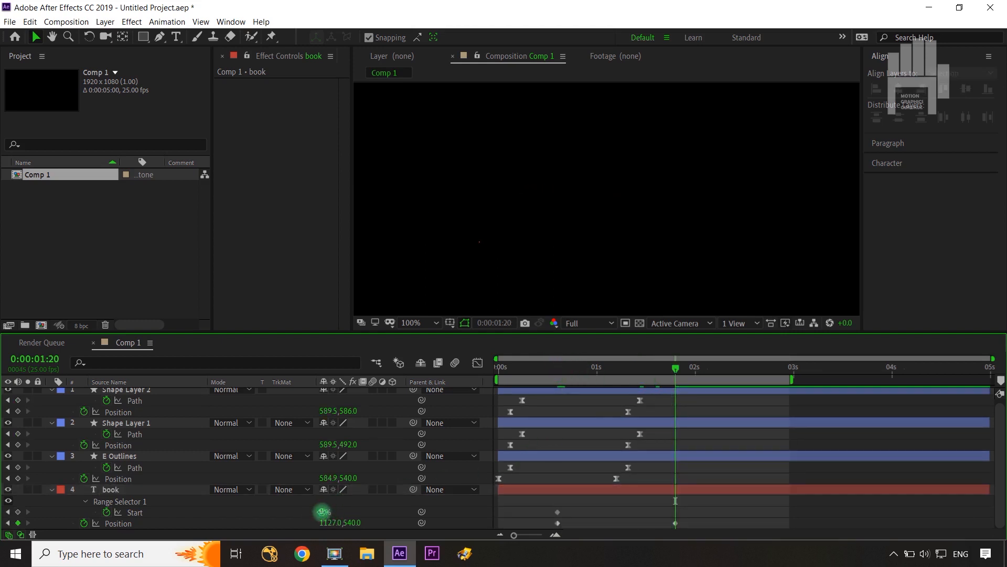
pyautogui.moveTo(323, 516); pyautogui.dragTo(450, 515)
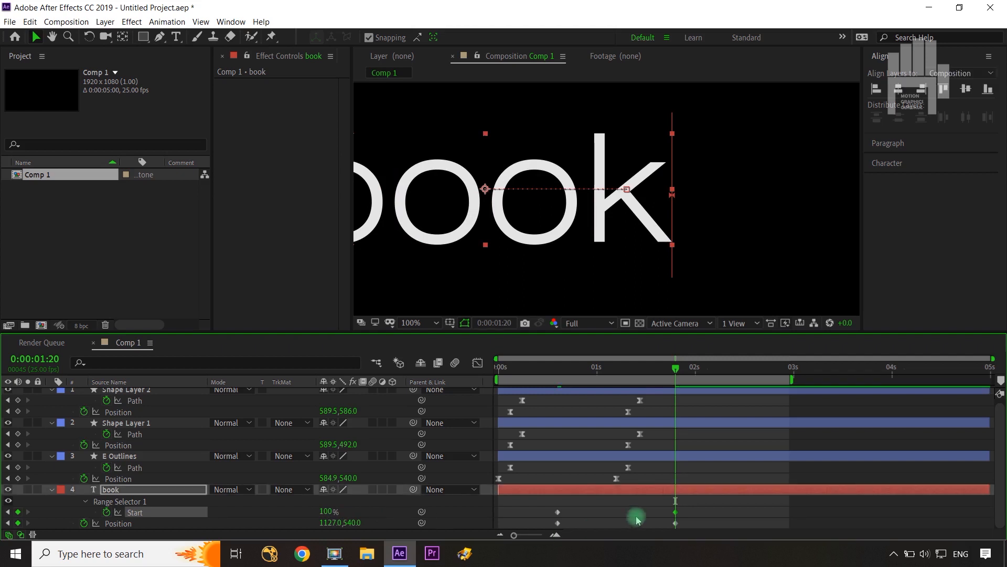
# Apply Easy Ease to the book layer's Start and Position keyframes and lengthen the ease into the final keyframes in the graph
pyautogui.hotkey('shift', '/')
pyautogui.moveTo(709, 508); pyautogui.dragTo(552, 531)
pyautogui.press('F9')
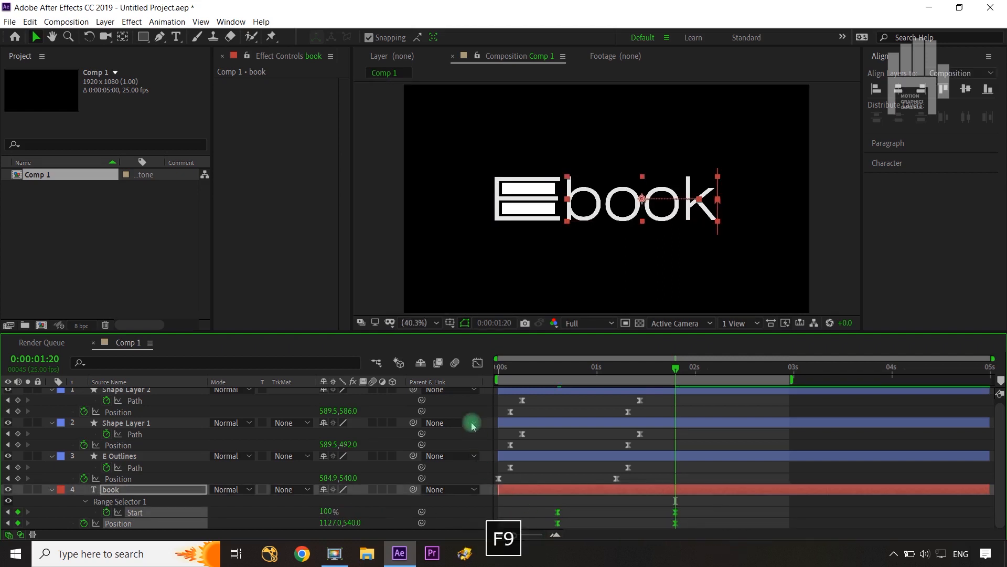
pyautogui.click(478, 363)
pyautogui.moveTo(708, 460); pyautogui.dragTo(616, 477)
pyautogui.click(478, 364)
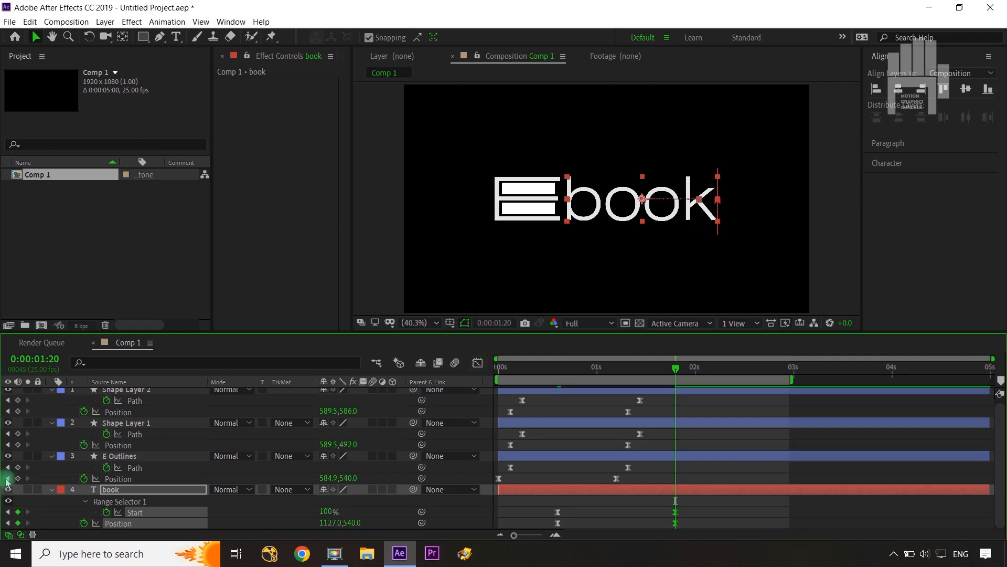
# Collapse all layers and trim the start of the E Outlines layer to 0:00:00:02
pyautogui.scroll(1, 57, 416)
pyautogui.click(51, 394)
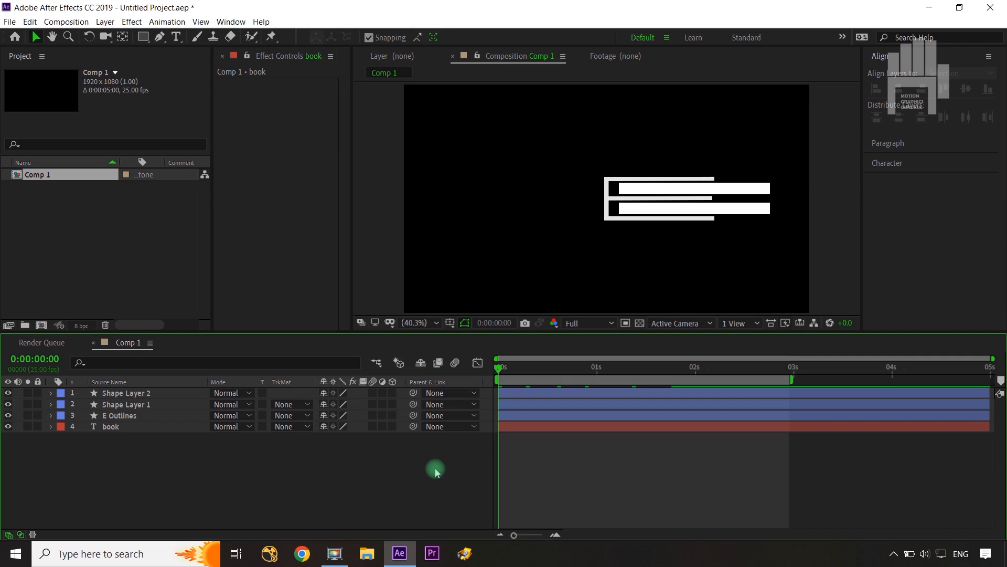
pyautogui.click(120, 428)
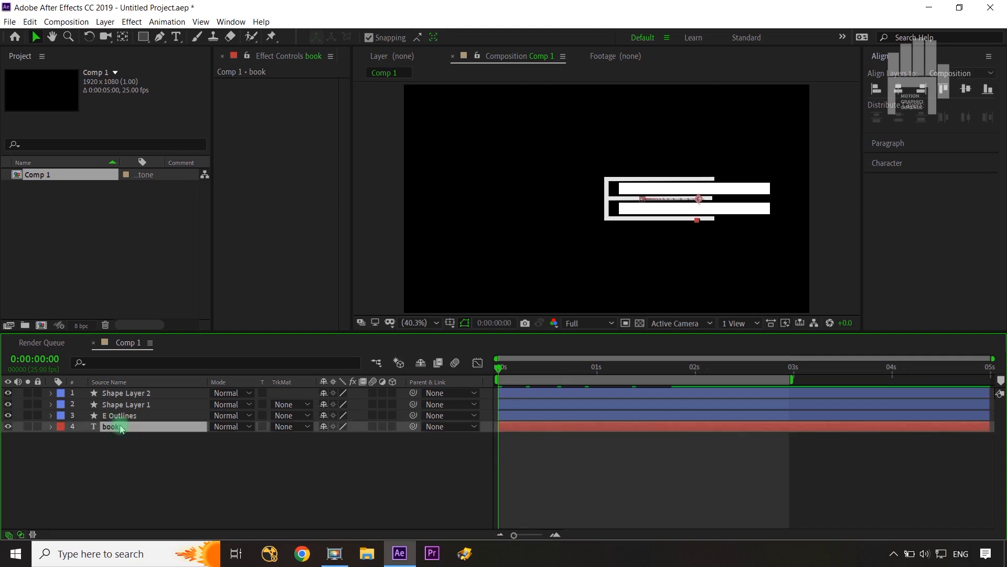
pyautogui.click(126, 416)
pyautogui.hotkey('ctrl', 'Right')
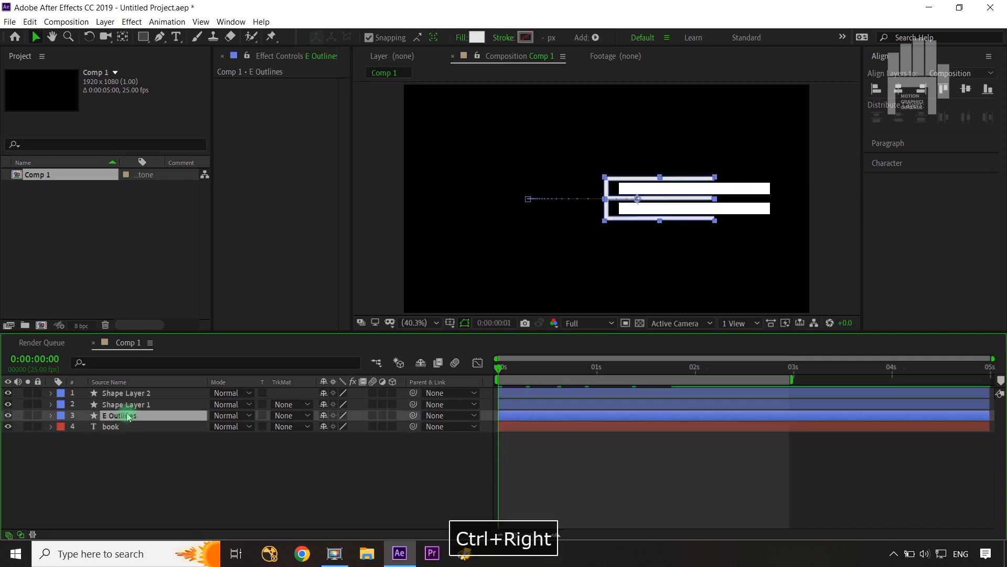
pyautogui.hotkey('ctrl', 'Right')
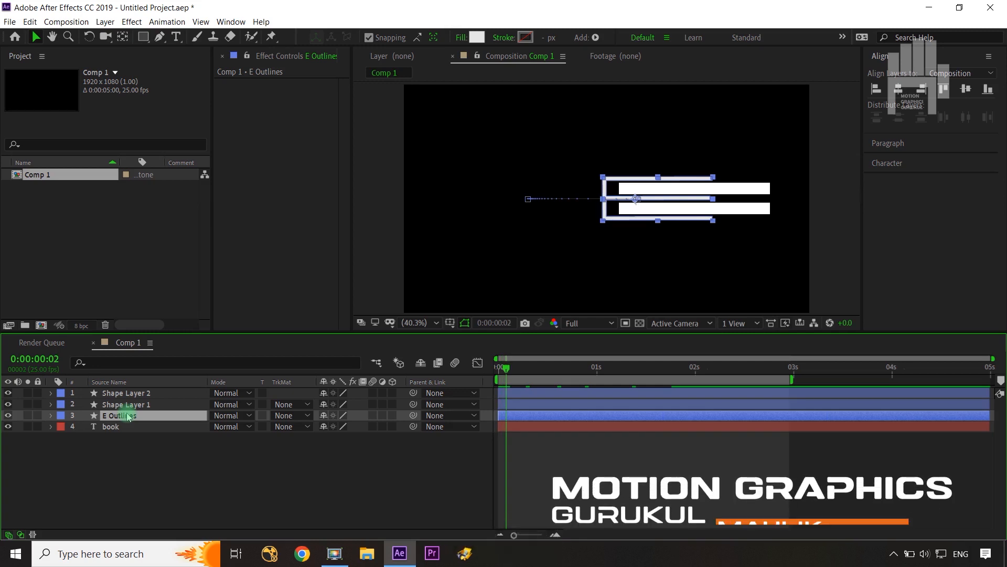
pyautogui.hotkey('alt', '[')
# Trim the start of Shape Layer 1 and Shape Layer 2 to 0:00:00:04
pyautogui.click(123, 404)
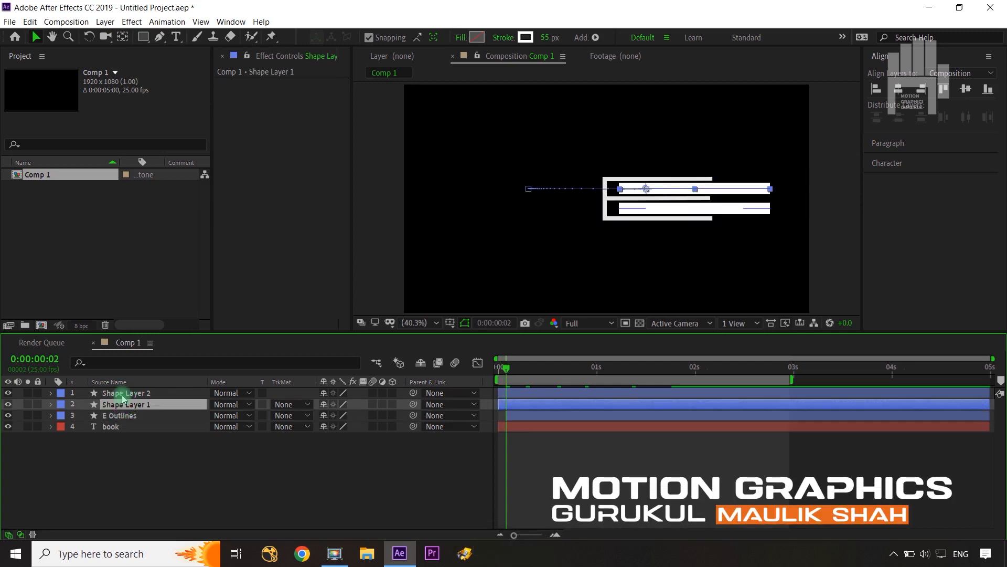
pyautogui.keyDown('ctrl'); pyautogui.click(122, 394); pyautogui.keyUp('ctrl')
pyautogui.hotkey('ctrl', 'Right')
pyautogui.hotkey('ctrl', 'Right')
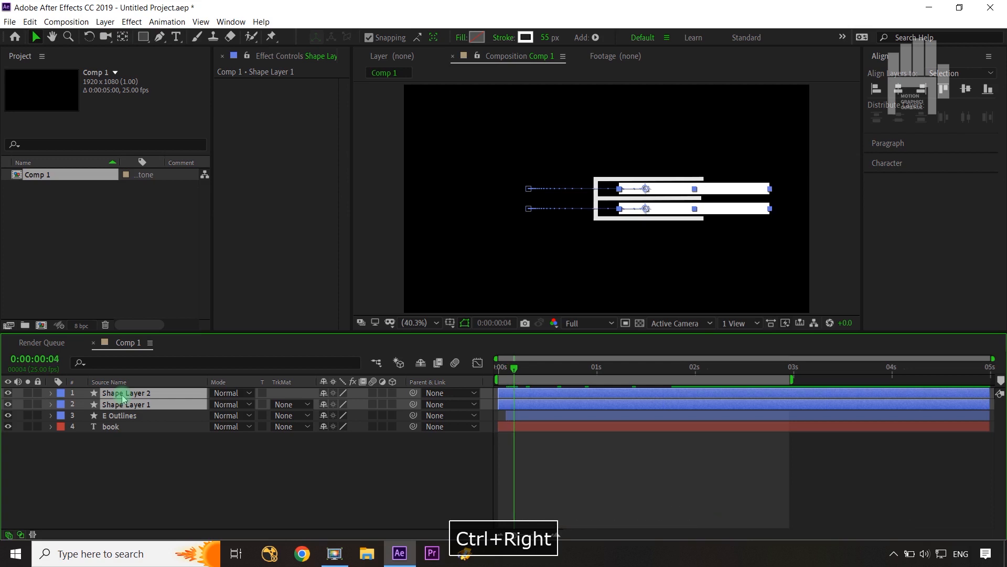
pyautogui.hotkey('alt', '[')
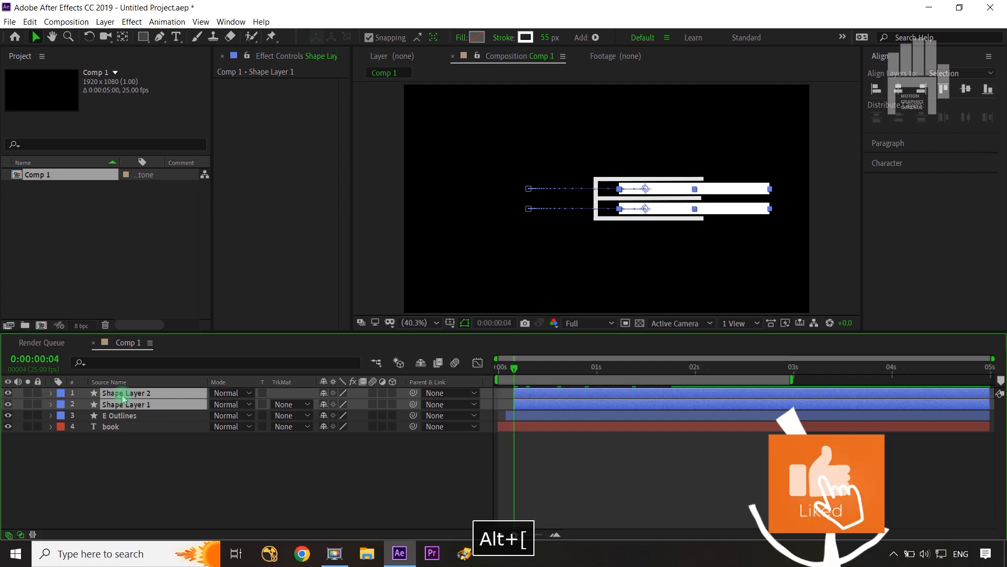
# Deselect the layers and preview the title animation from 0:00:00:00
pyautogui.click(308, 468)
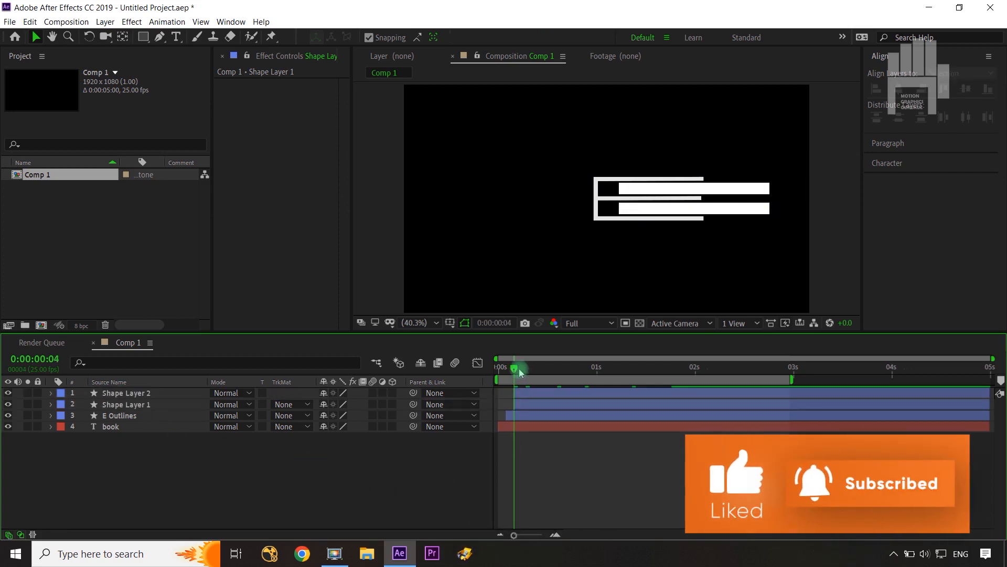
pyautogui.moveTo(514, 368); pyautogui.dragTo(492, 375)
pyautogui.press('space')
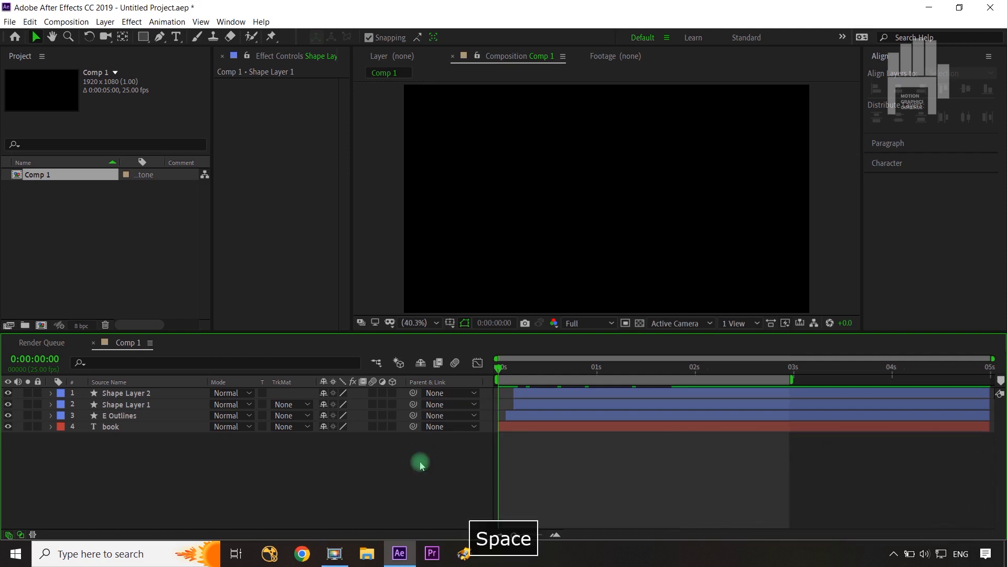